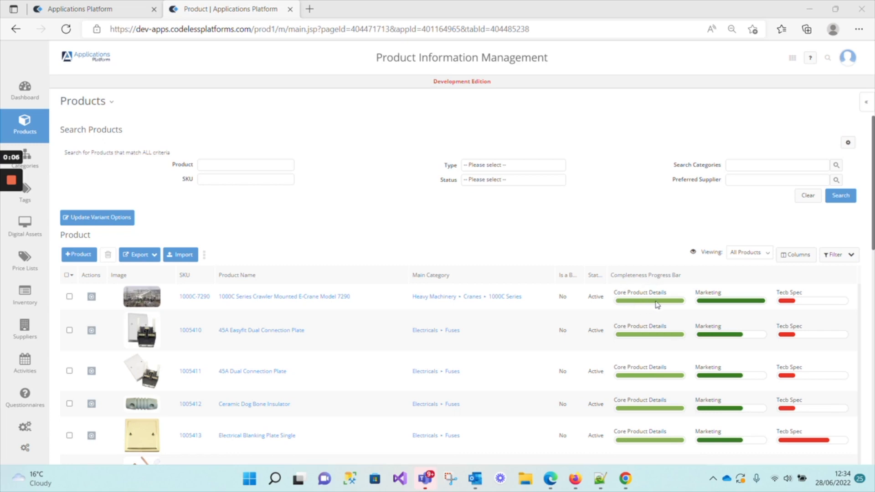
View the Core Product Details, Marketing and Tech Spec completion breakdowns for the first two products in the list
left_click(656, 302)
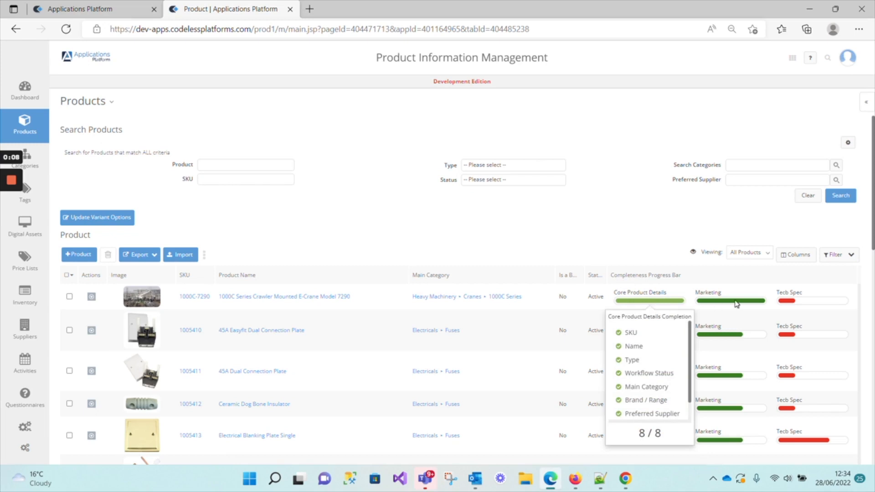
left_click(787, 301)
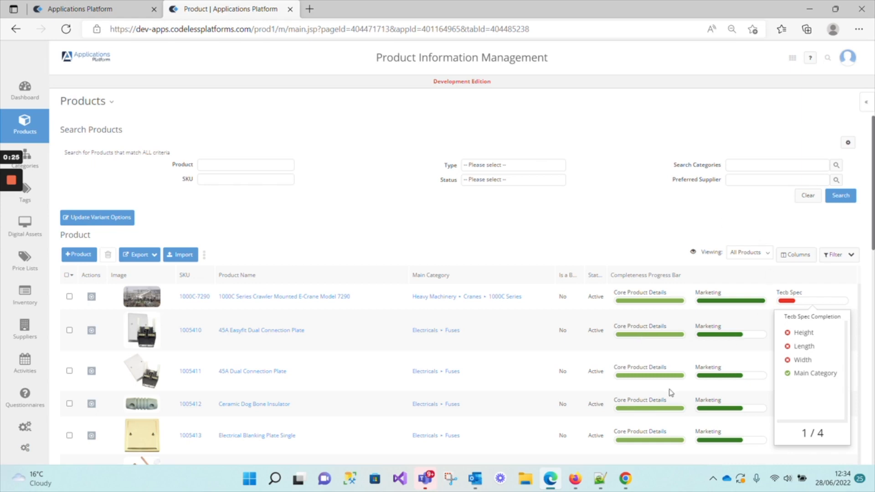
left_click(737, 336)
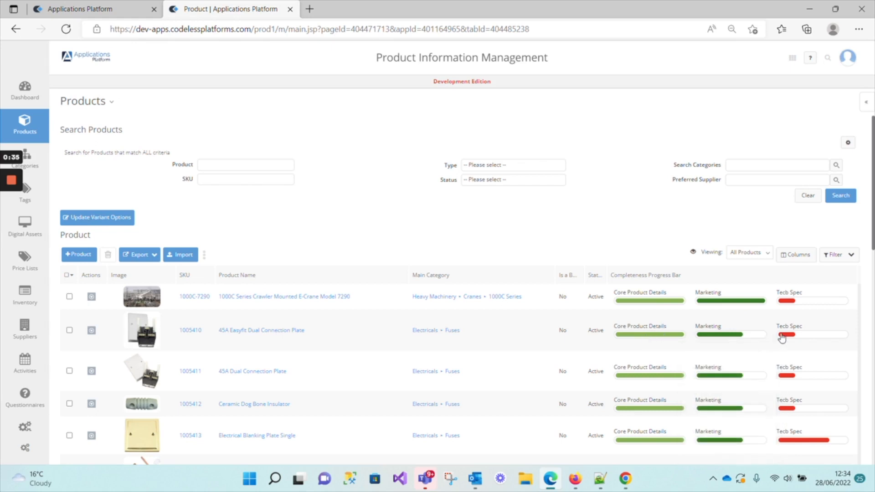
mouse_move(784, 336)
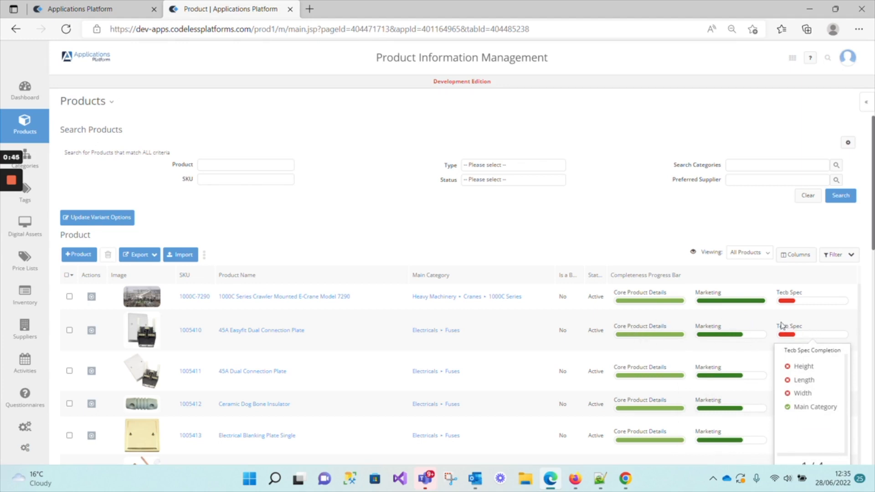
left_click(649, 335)
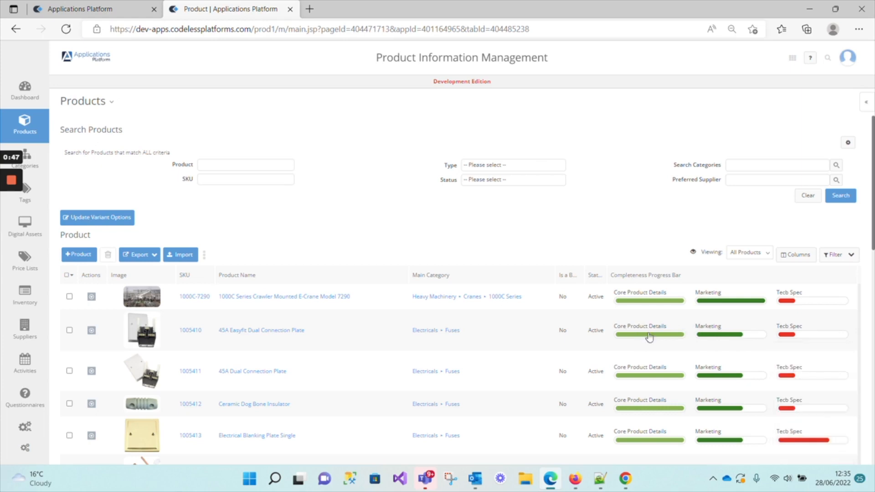
left_click(648, 335)
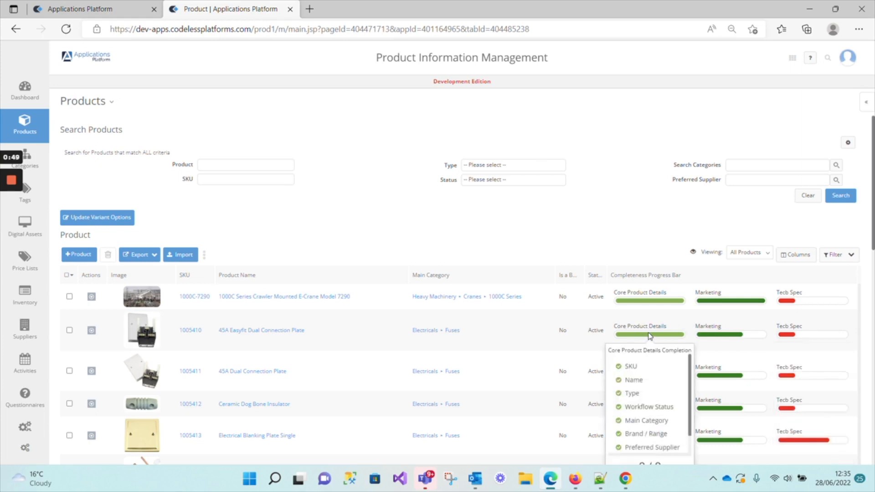
left_click(650, 336)
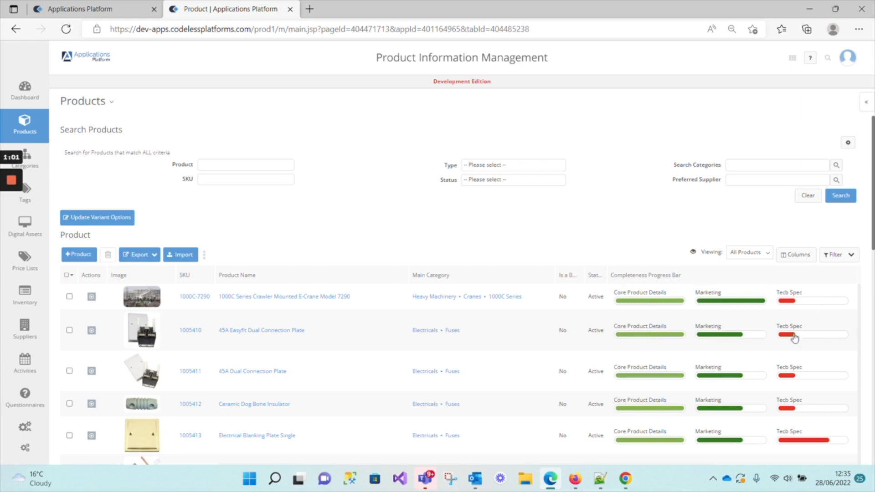
left_click(731, 336)
Open the 1000C Series Crawler Mounted E-Crane Model 7290 product and view its completion breakdowns
left_click(289, 301)
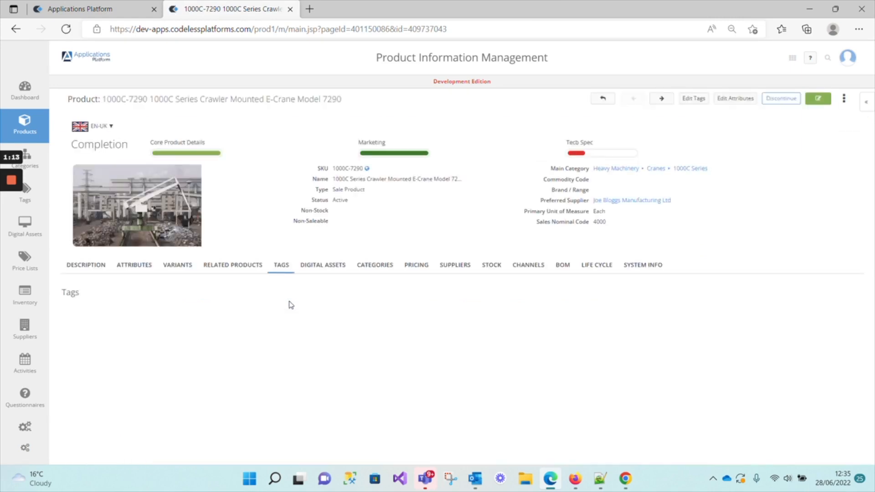
mouse_move(196, 157)
mouse_move(386, 157)
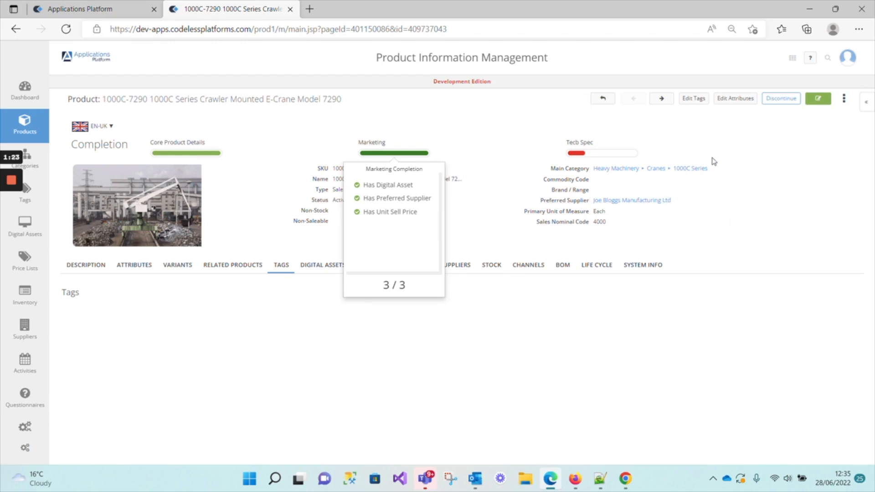
left_click(717, 143)
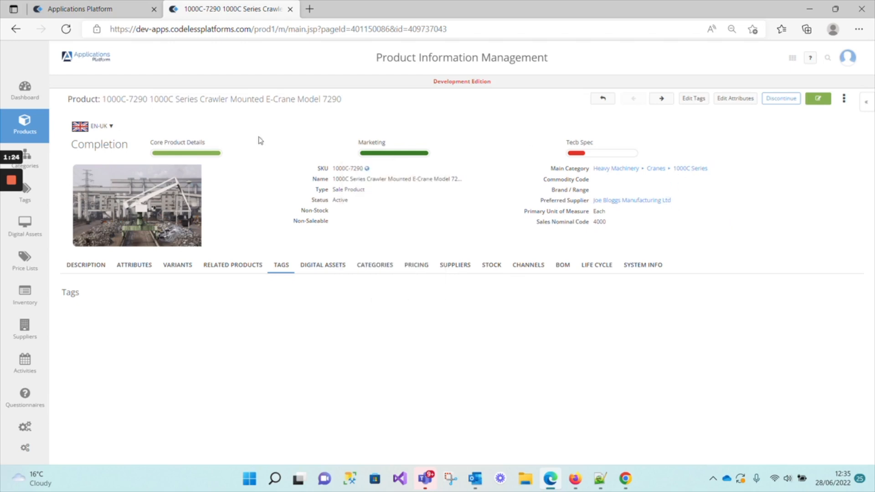
Open the admin list of Product Progress Configs in the other browser tab, keeping the crane product page open
mouse_move(13, 183)
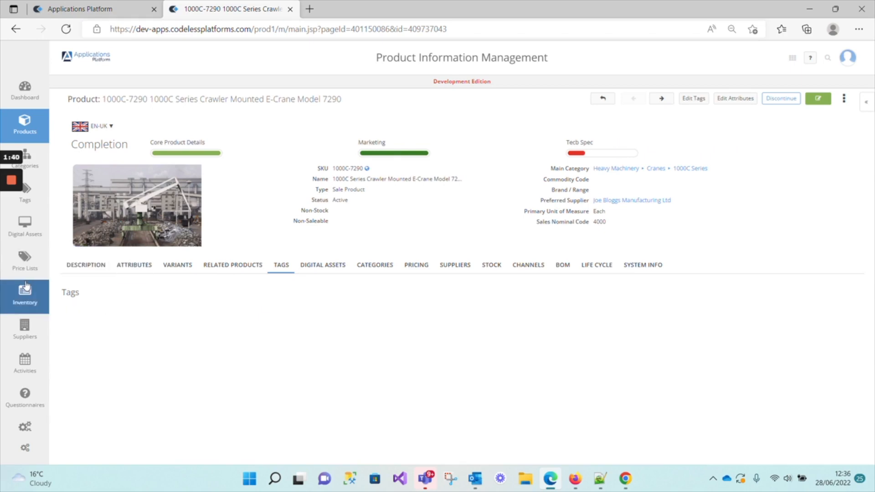
mouse_move(25, 364)
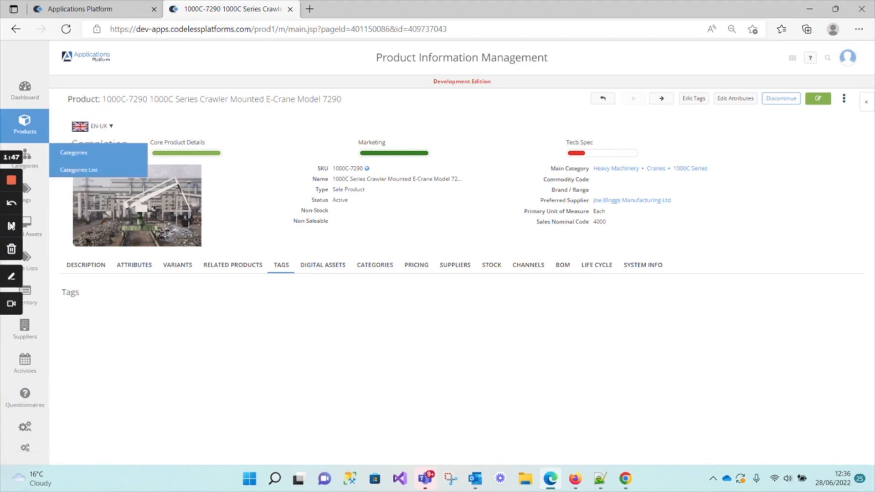
left_click(12, 226)
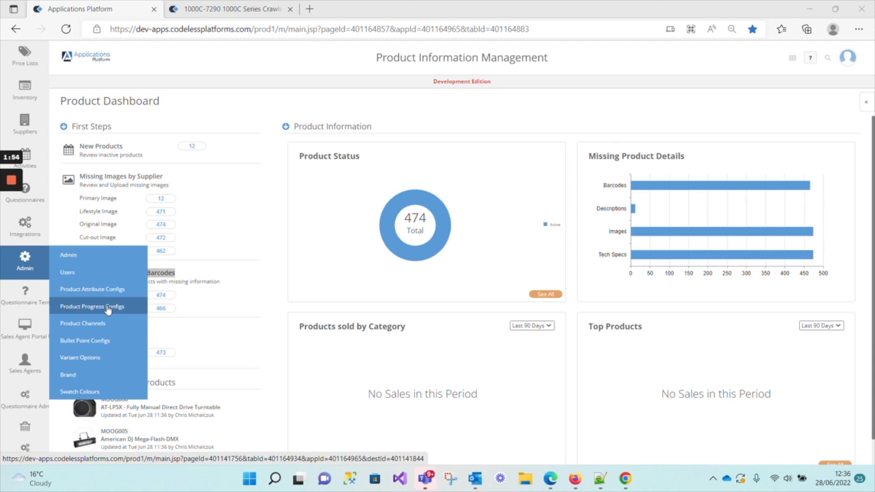
left_click(108, 310)
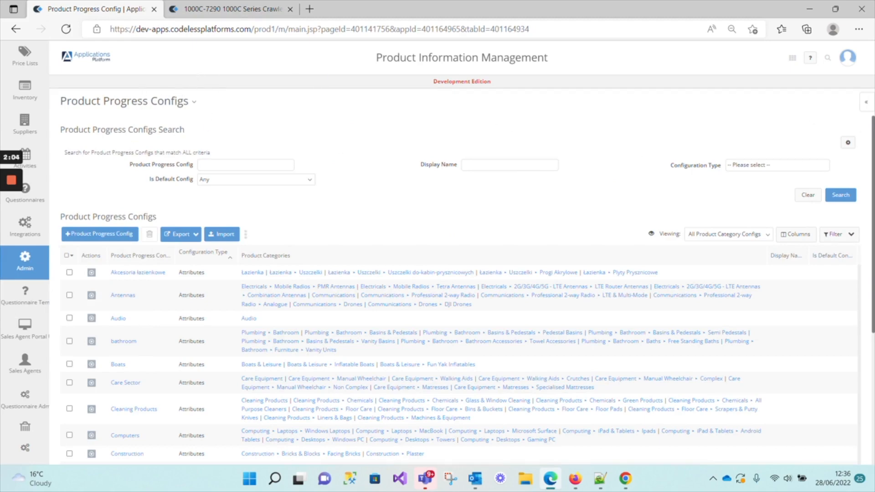
Search the product progress configs for those with configuration type Completion
left_click(772, 167)
left_click(763, 189)
scroll(201, 292, "down", 5)
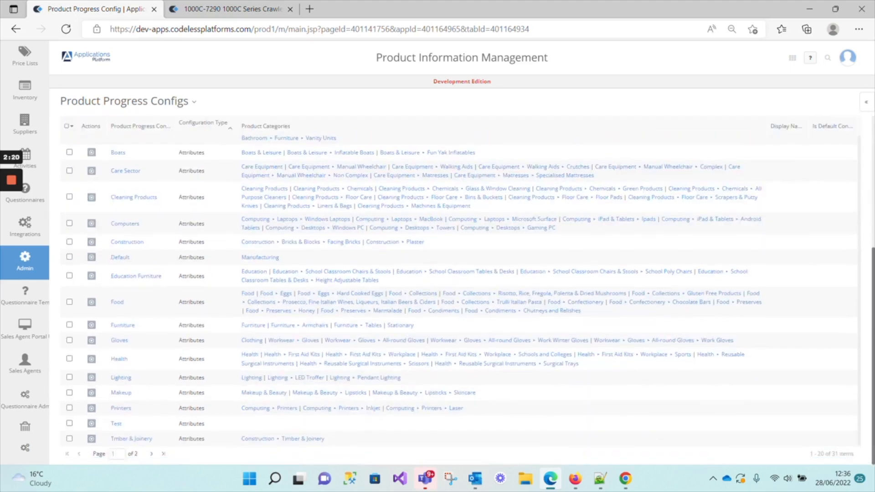
scroll(200, 291, "up", 4)
left_click(840, 192)
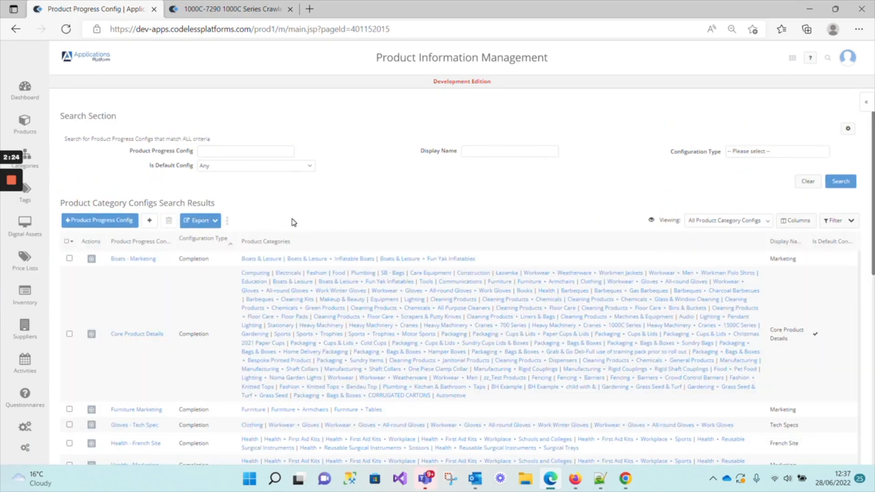
Review the completion configs' product categories, display names and default flags
scroll(292, 222, "down", 2)
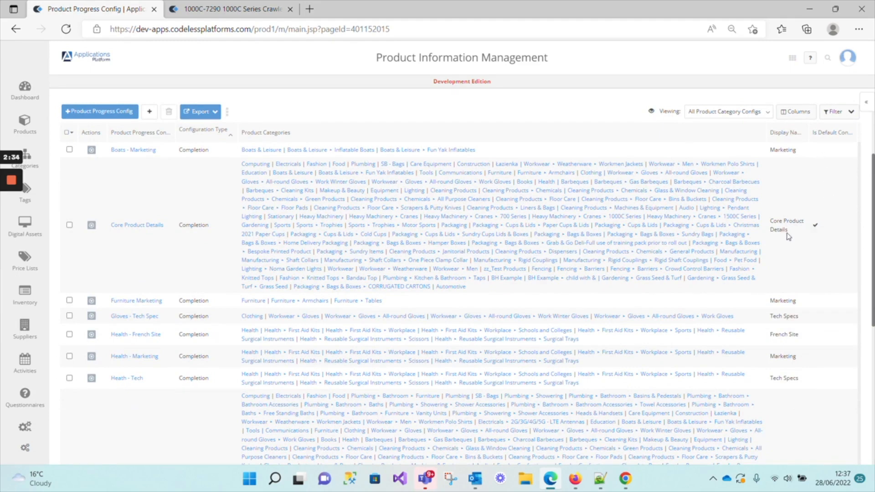
left_click(815, 223)
scroll(834, 246, "down", 4)
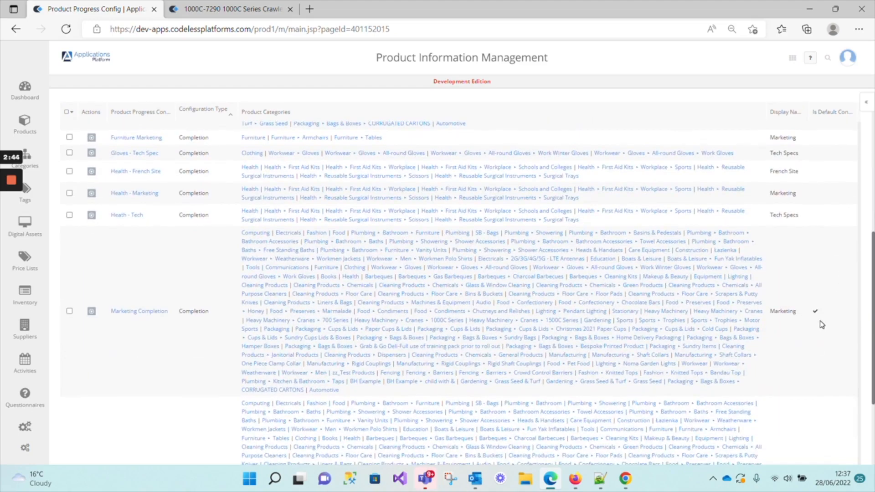
scroll(821, 324, "down", 3)
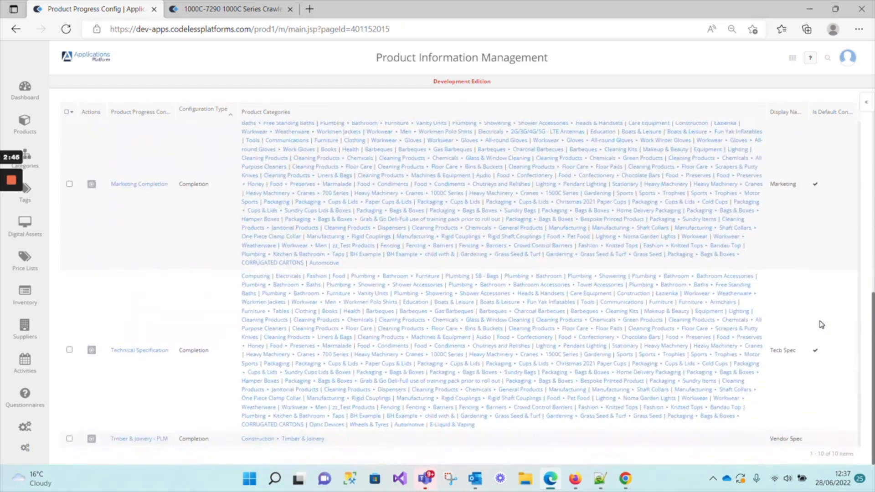
scroll(821, 324, "up", 3)
scroll(821, 324, "up", 4)
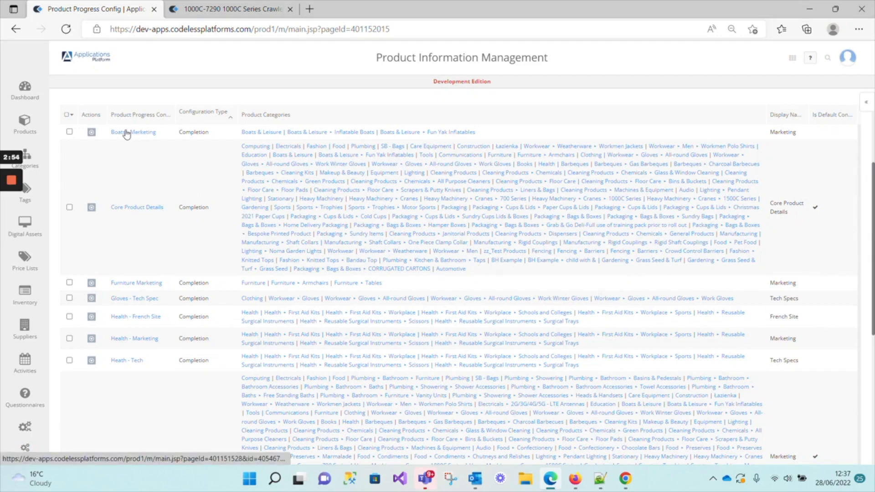
Open the Core Product Details config and compare its display order and bar colour with the completion bars on the crane product page
left_click(127, 213)
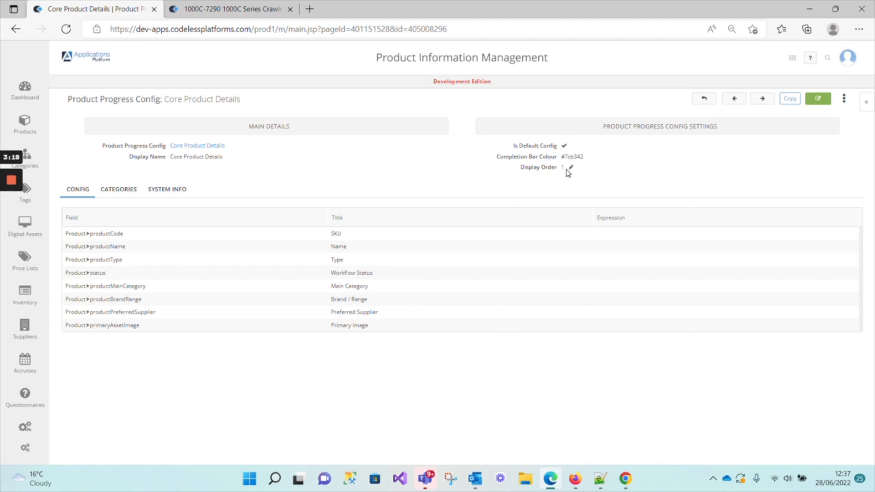
left_click(214, 9)
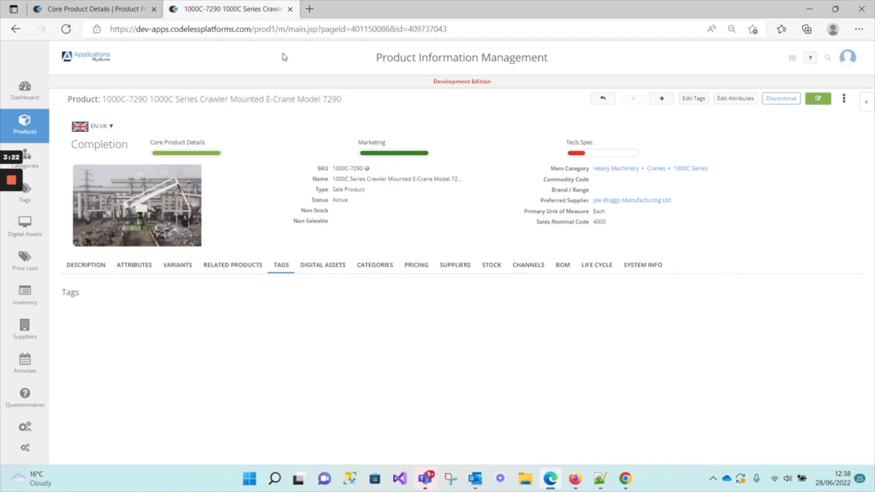
left_click(31, 12)
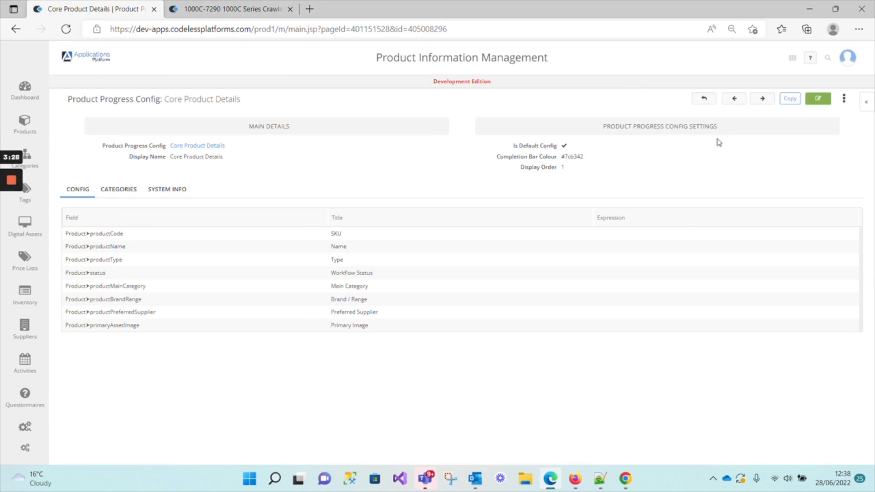
left_click(209, 11)
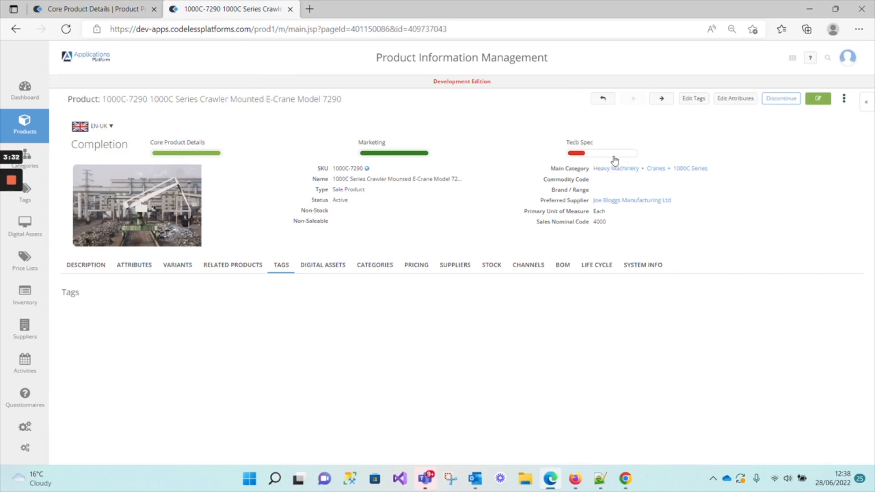
key("ctrl+Tab")
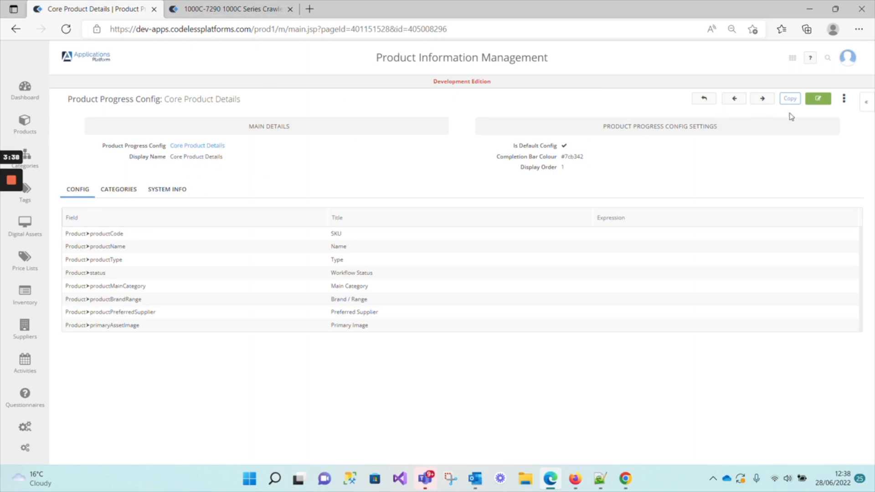
View the Core Product Details config in edit mode, leave it without saving, and return to the config search results
left_click(818, 99)
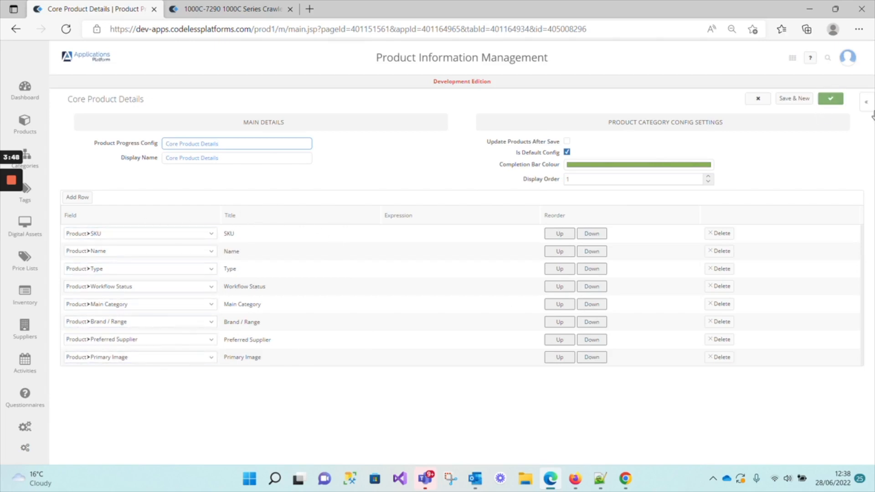
left_click(760, 100)
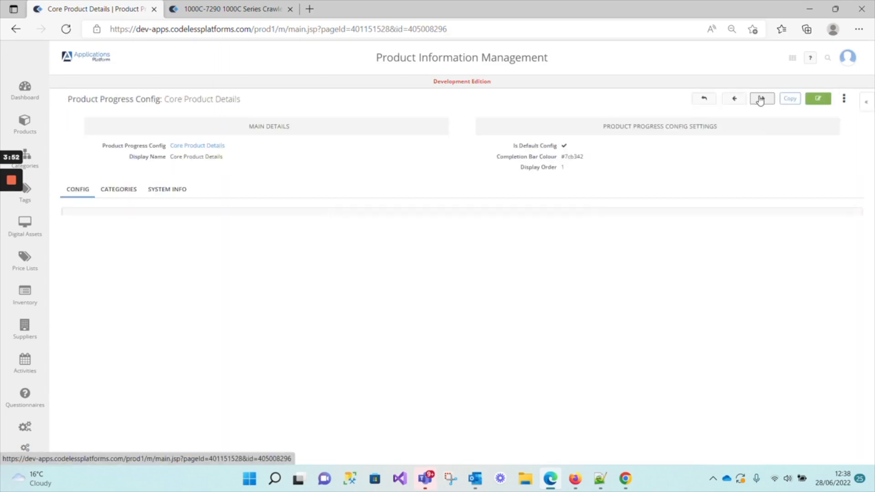
left_click(707, 97)
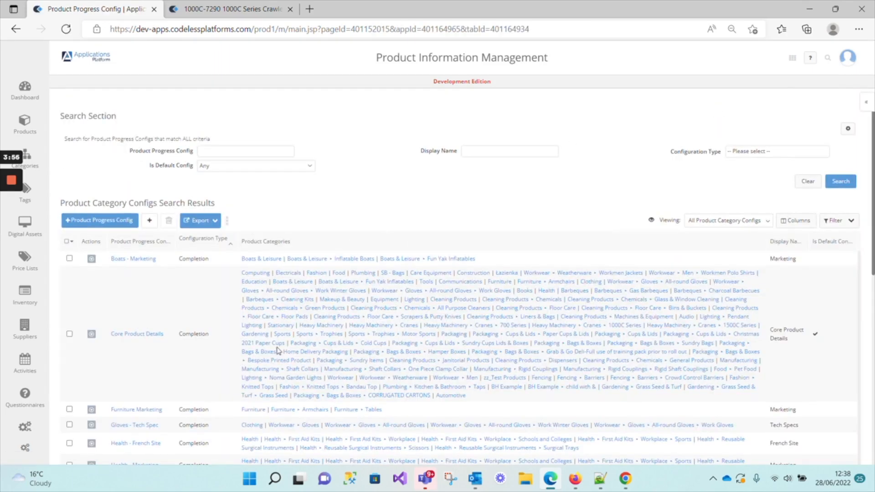
Open the Marketing Completion config to examine its required fields, settings and additional record actions
scroll(229, 321, "down", 4)
scroll(229, 321, "down", 5)
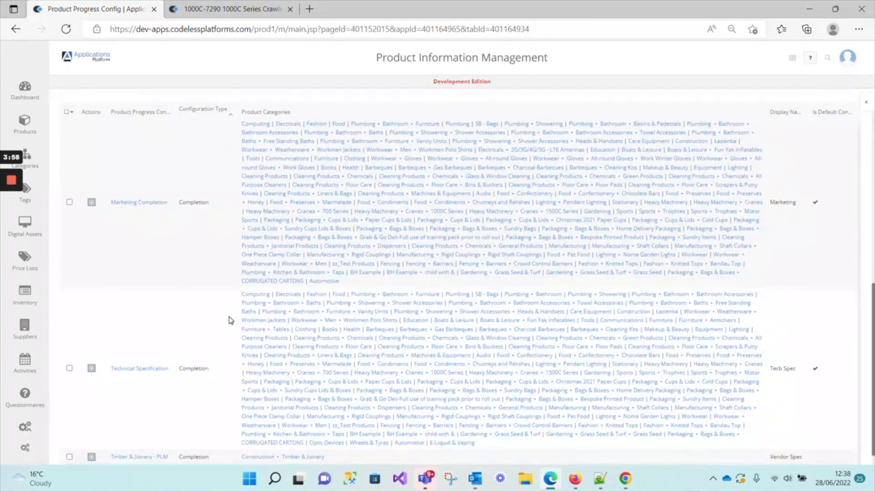
left_click(139, 204)
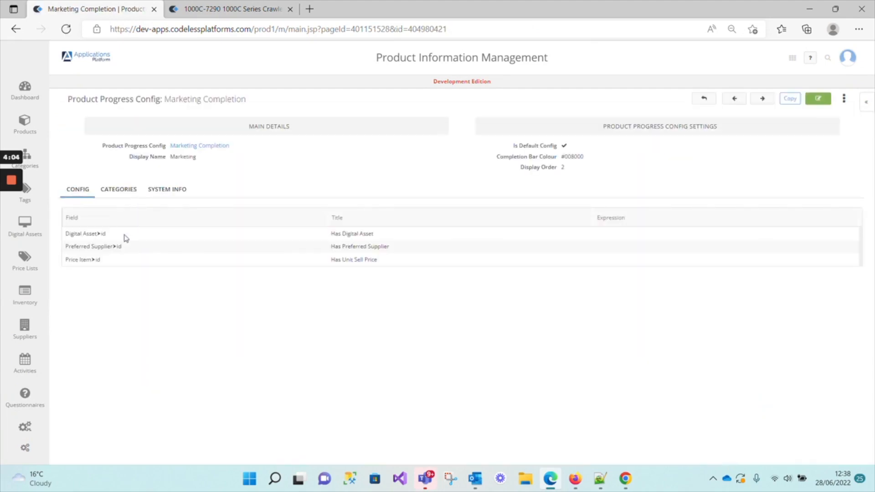
left_click(844, 100)
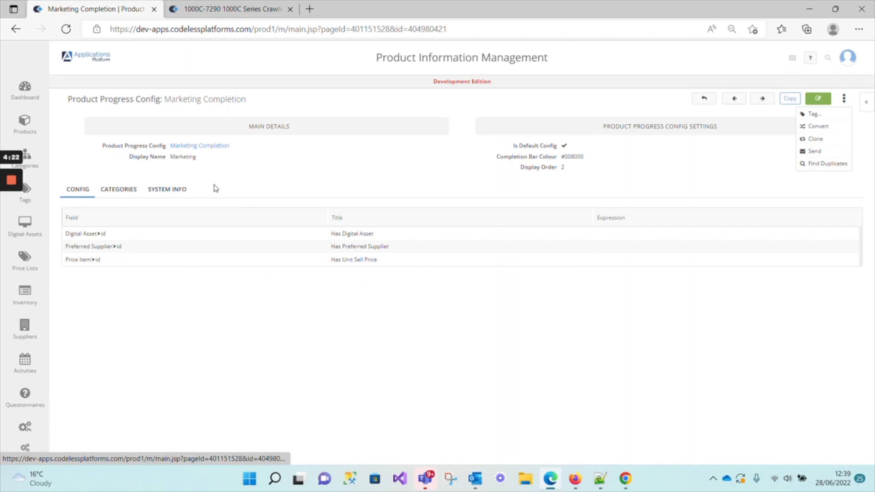
Return to the config results, reopen the Products list in the other browser tab, and dismiss the Outlook notification
left_click(705, 98)
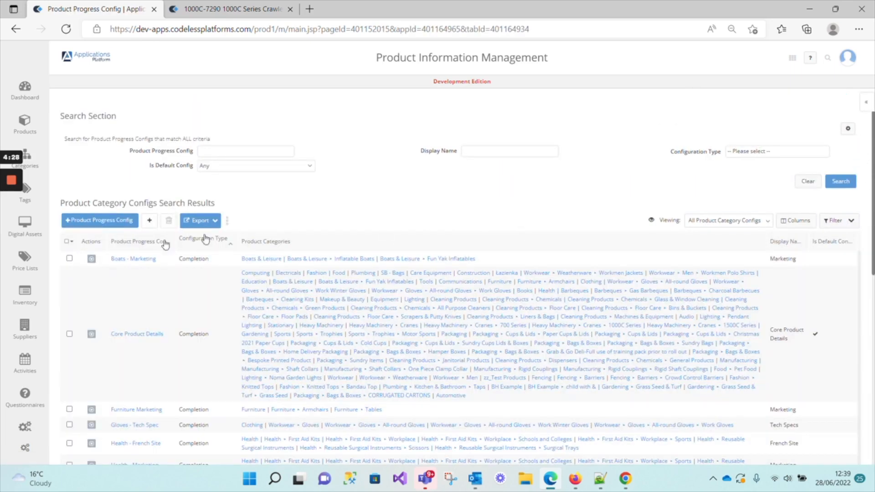
left_click(240, 10)
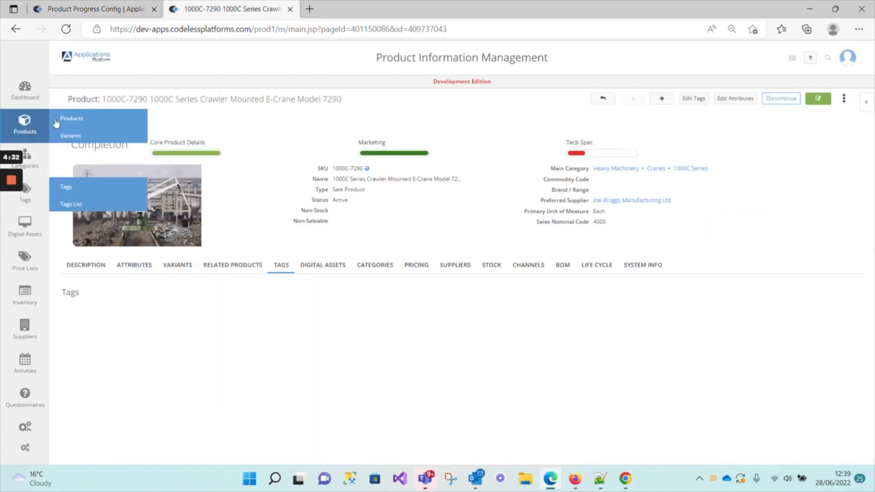
left_click(88, 122)
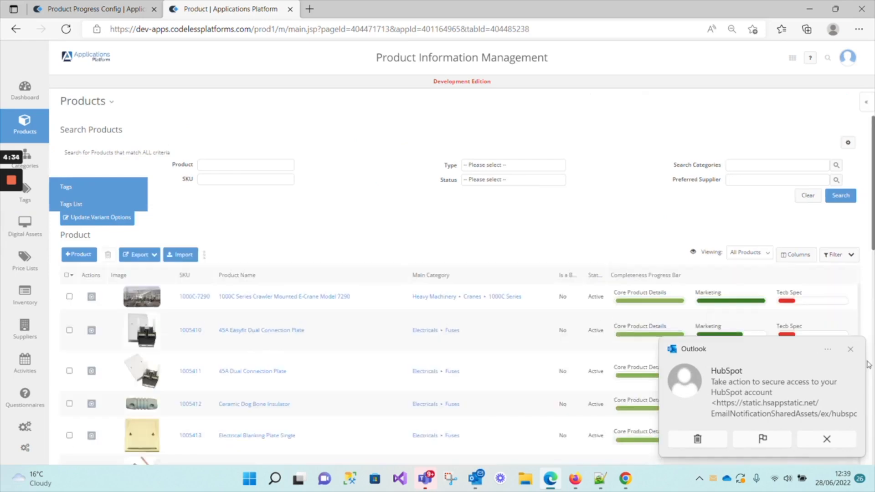
left_click(850, 350)
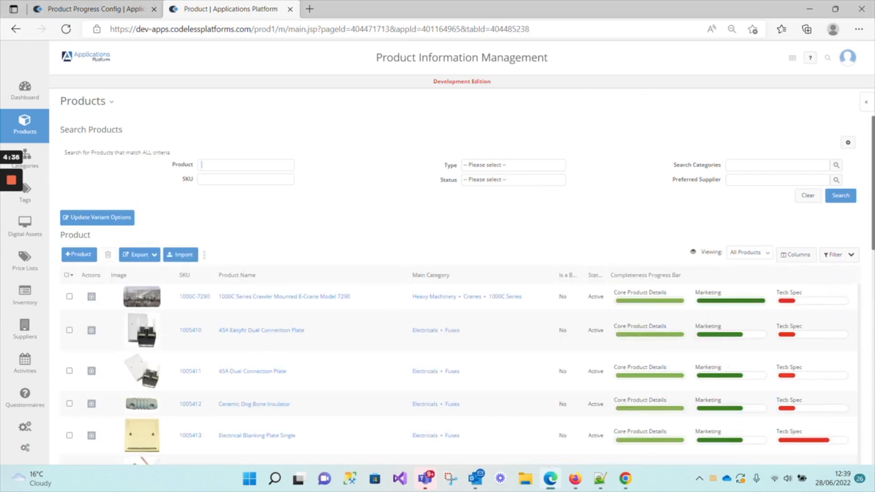
Search the products for "pho", then correct the search term to "ph0" to find the pharmaceutical products
left_click(246, 164)
type("pho")
key("Return")
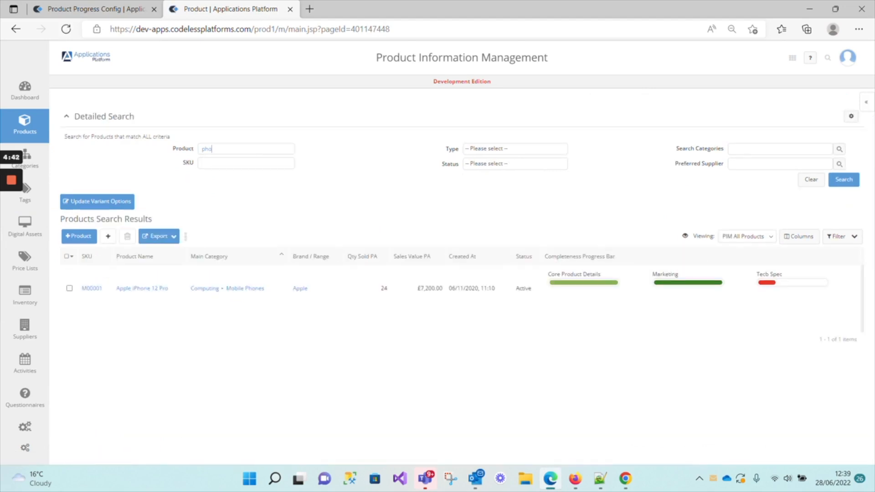
key("BackSpace")
type("0")
key("Return")
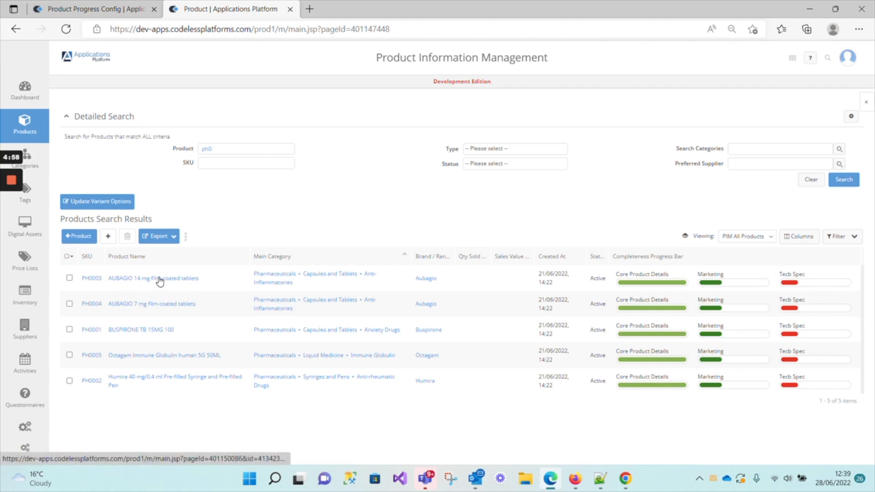
Create a new product progress config and name it Pharmaceuticals Marketing, copying the word Pharmaceuticals from the Notepad++ notes
left_click(124, 13)
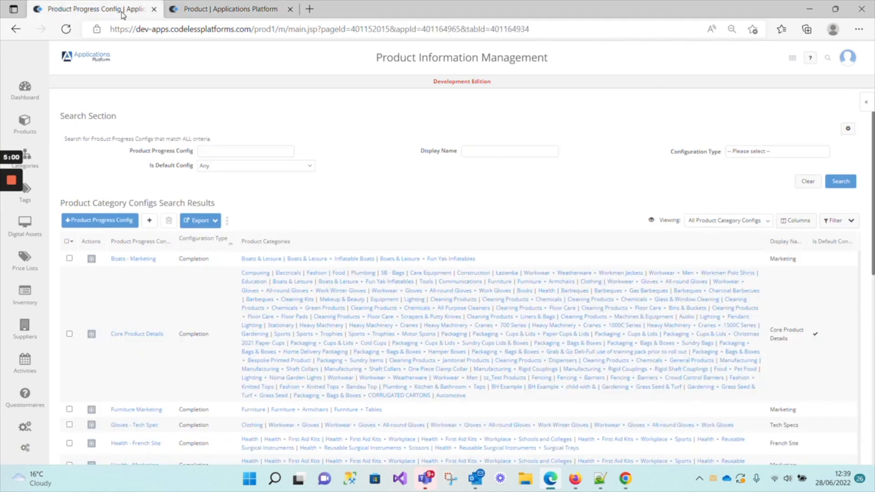
left_click(120, 222)
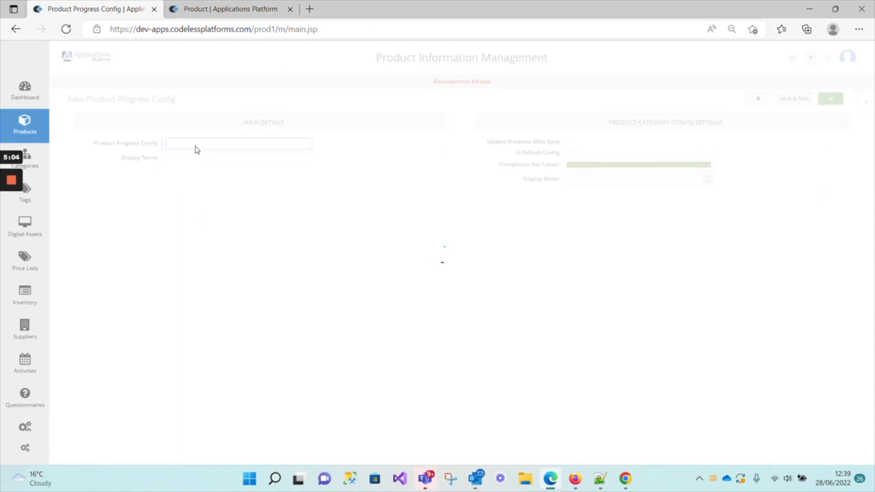
left_click(223, 144)
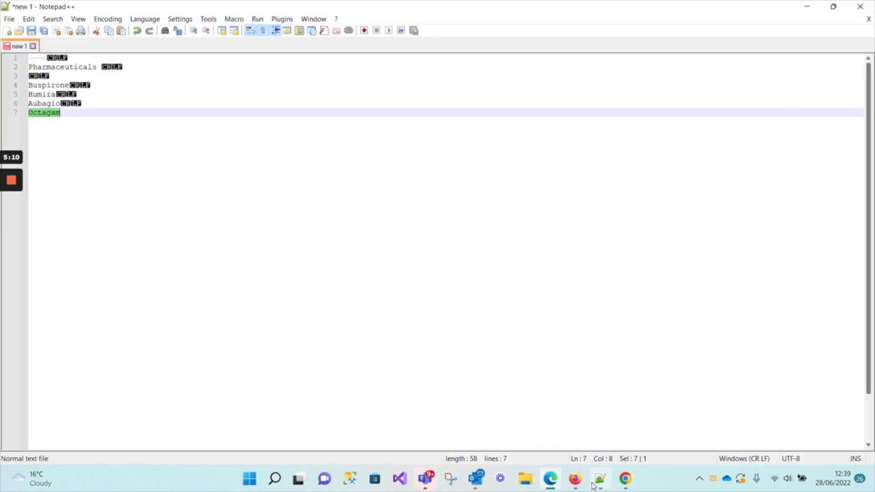
left_click(601, 479)
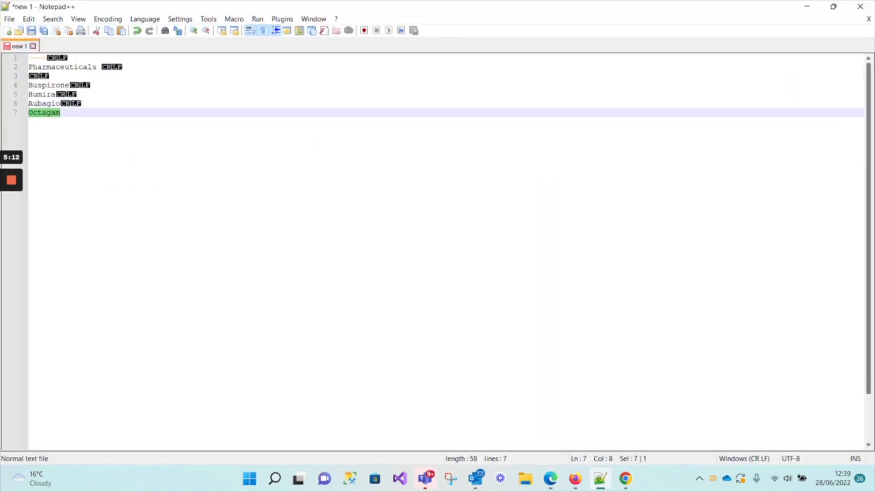
left_click_drag(97, 67, 28, 67)
key("ctrl+c")
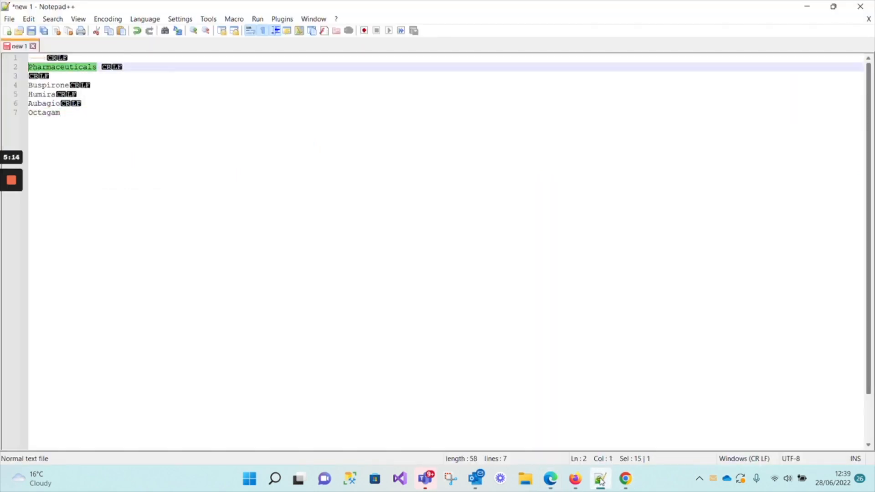
left_click(602, 479)
key("ctrl+v")
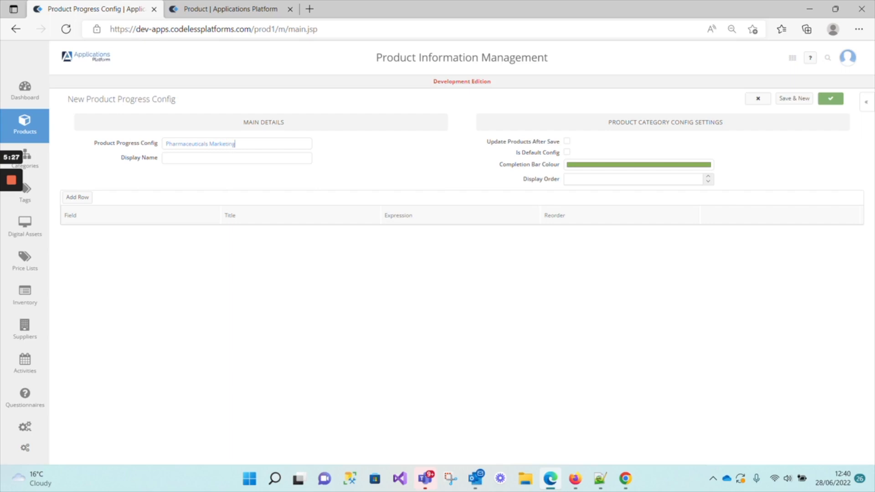
Shorten the new config's name to Pharmaceuticals and set its display name to Pharma Market Team
key("Tab")
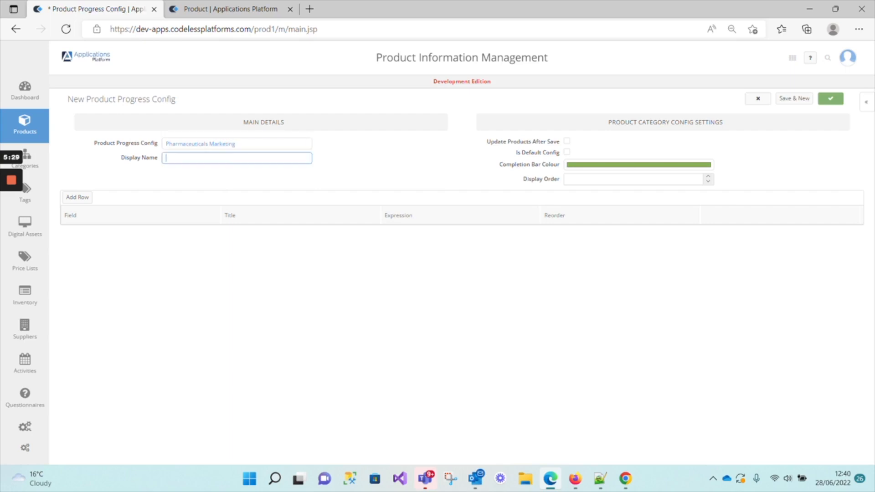
double_click(225, 144)
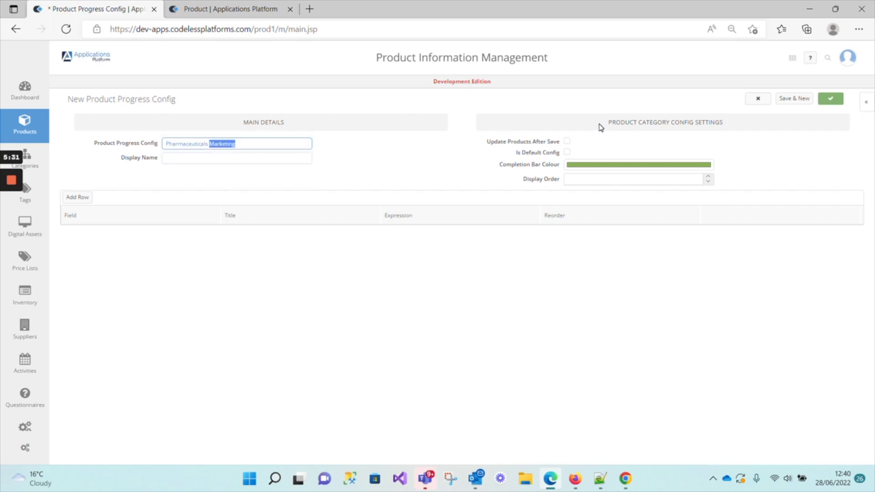
key("BackSpace")
key("Tab")
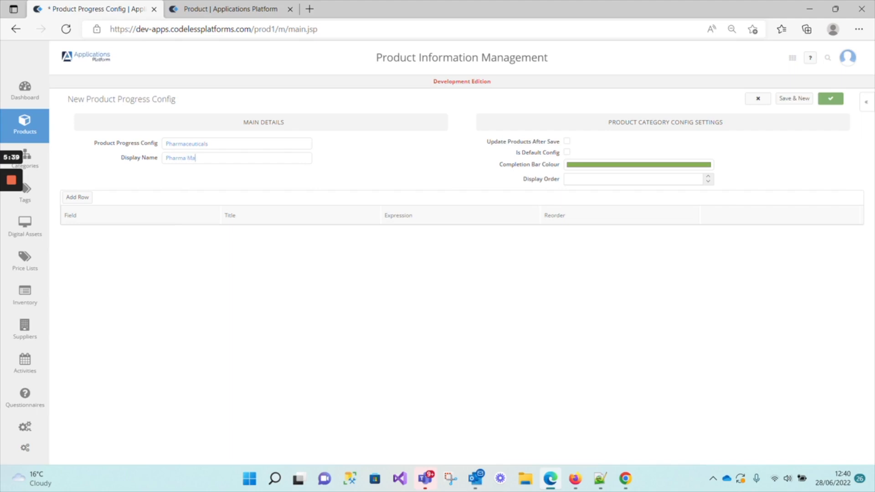
type("Pharma Market Team")
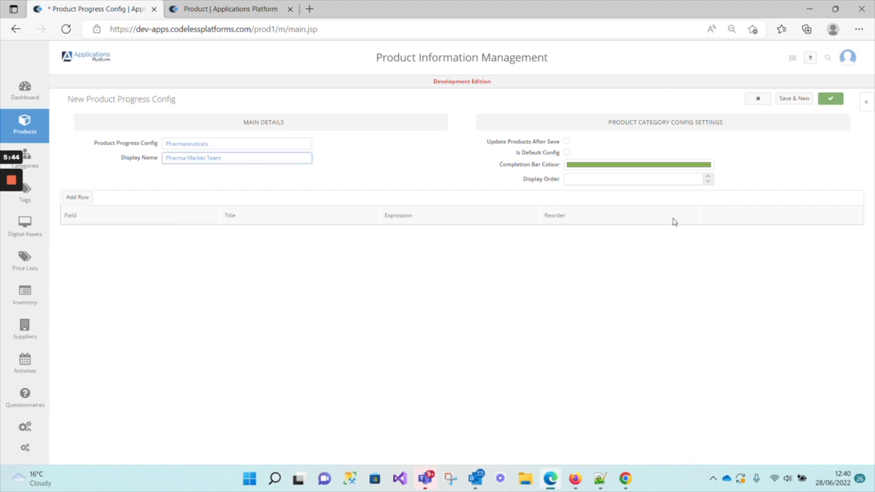
Enable Update Products After Save and set the completion bar colour to lime green, RGB 187, 226, 44
left_click(566, 141)
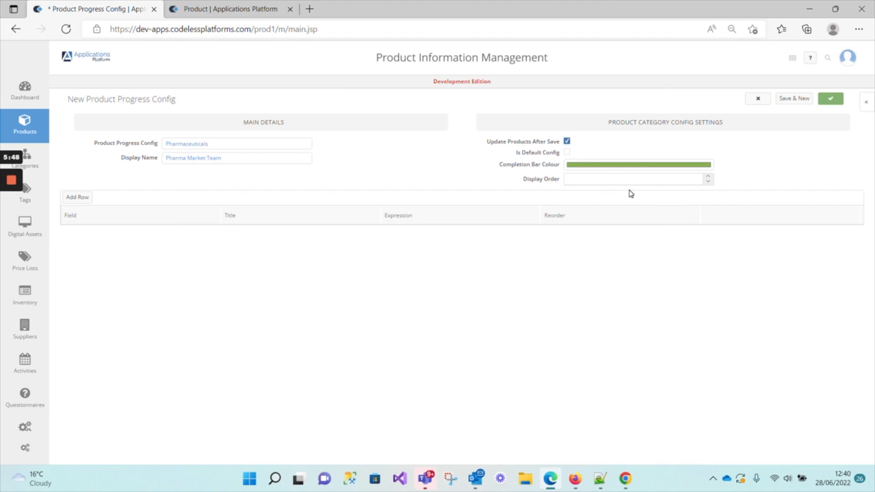
left_click(623, 166)
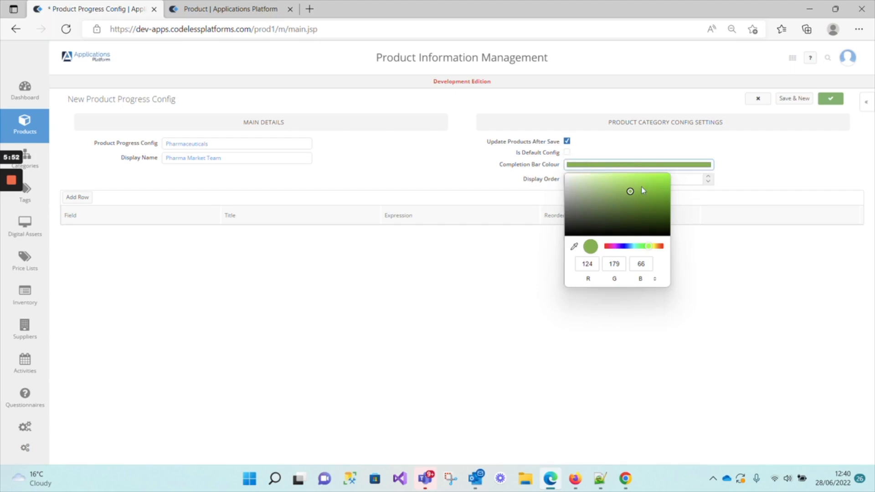
left_click(627, 246)
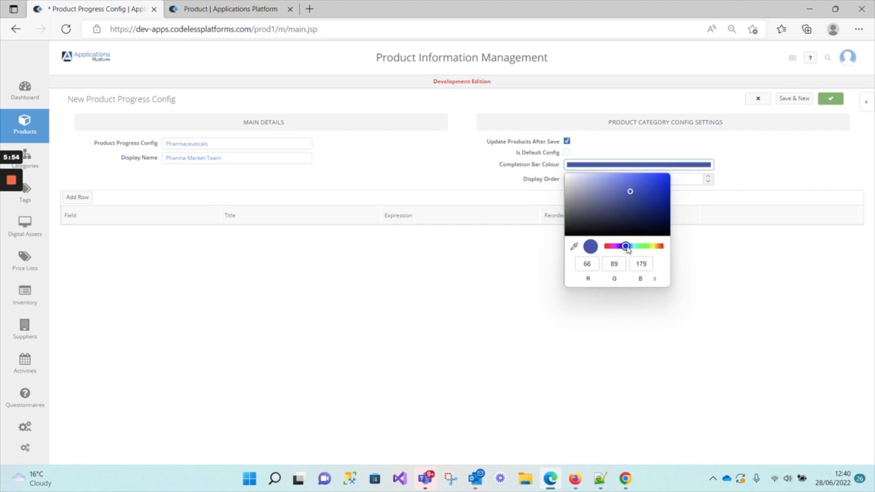
left_click(642, 247)
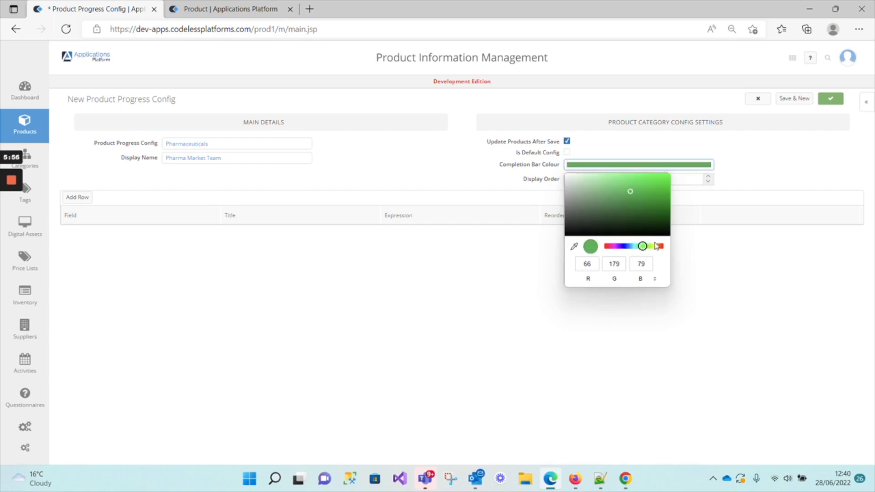
left_click(662, 247)
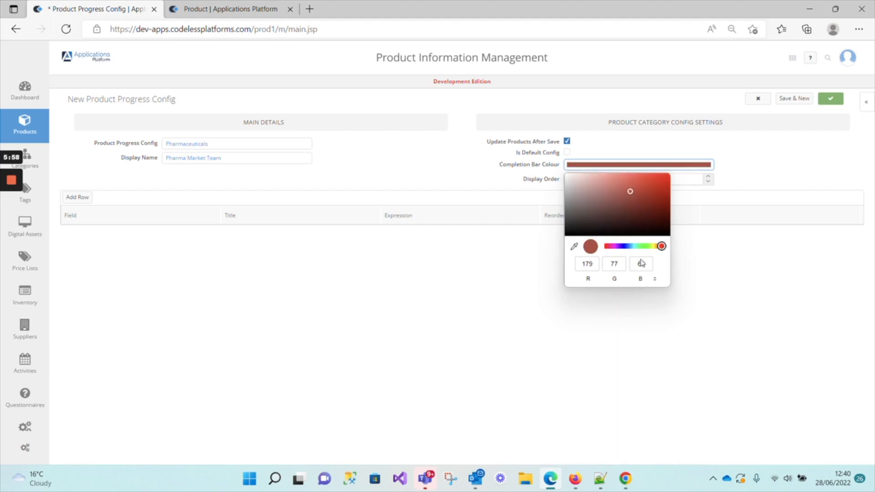
left_click(641, 247)
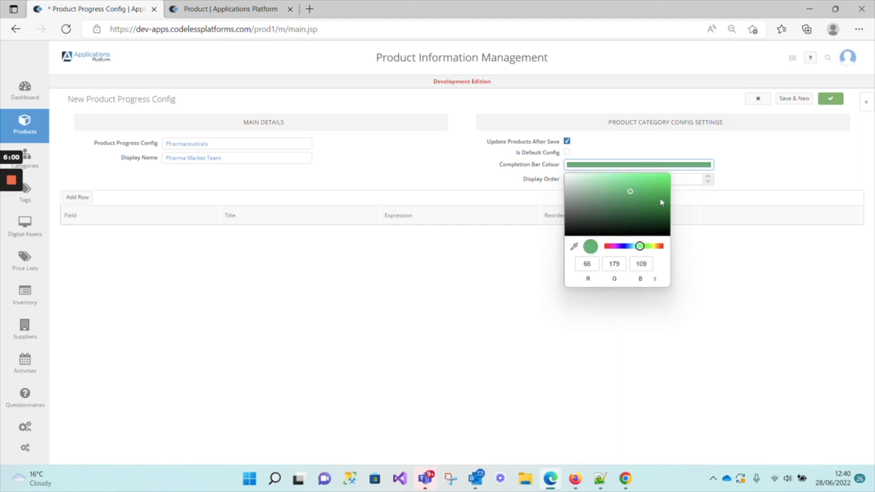
left_click(652, 247)
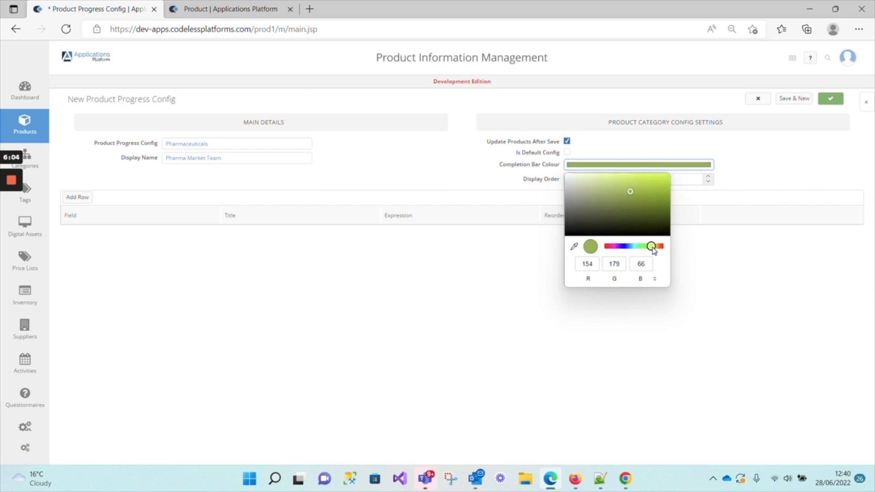
left_click(648, 181)
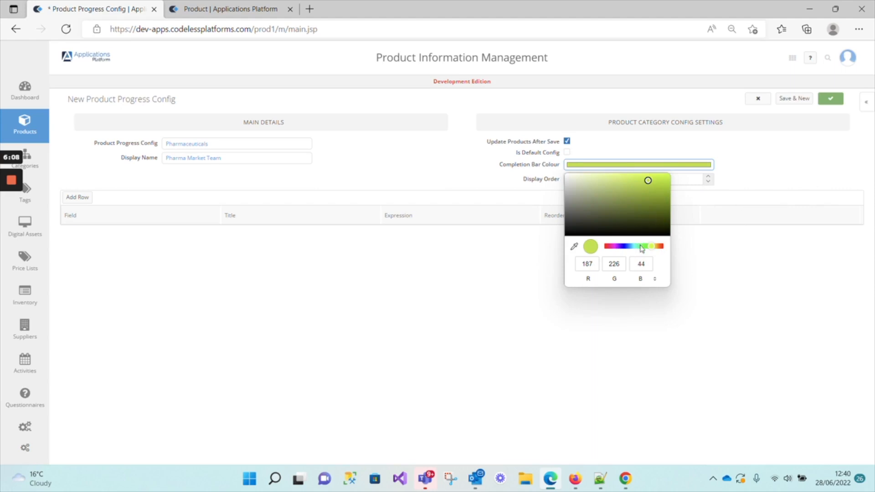
left_click(349, 293)
Set the config's display order to 4 and check the existing completeness bars on the pharmaceutical products in the other browser tab
left_click(589, 179)
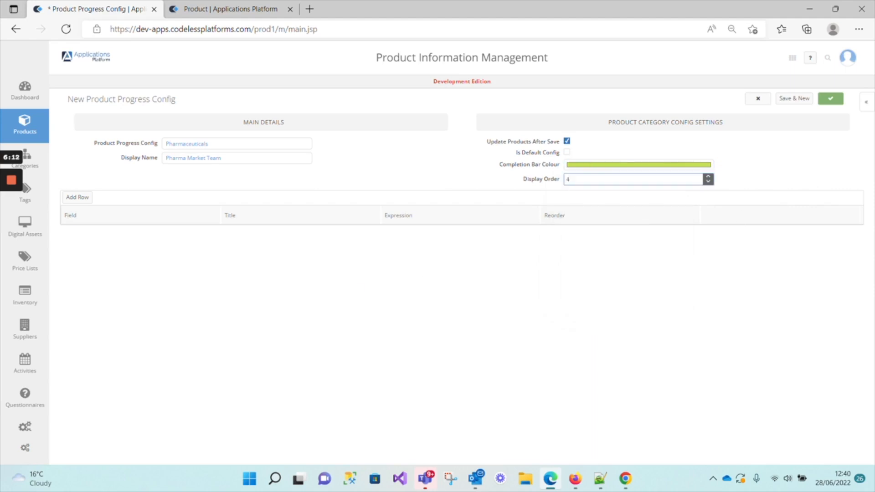
left_click(806, 298)
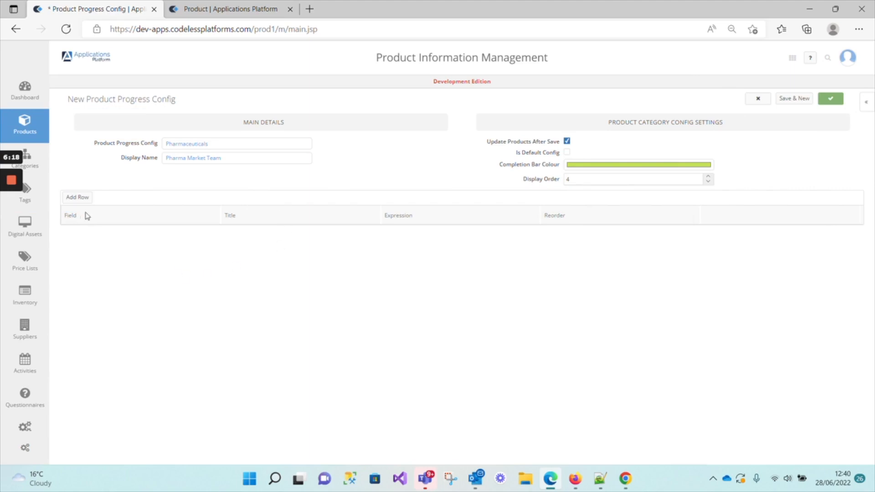
left_click(230, 9)
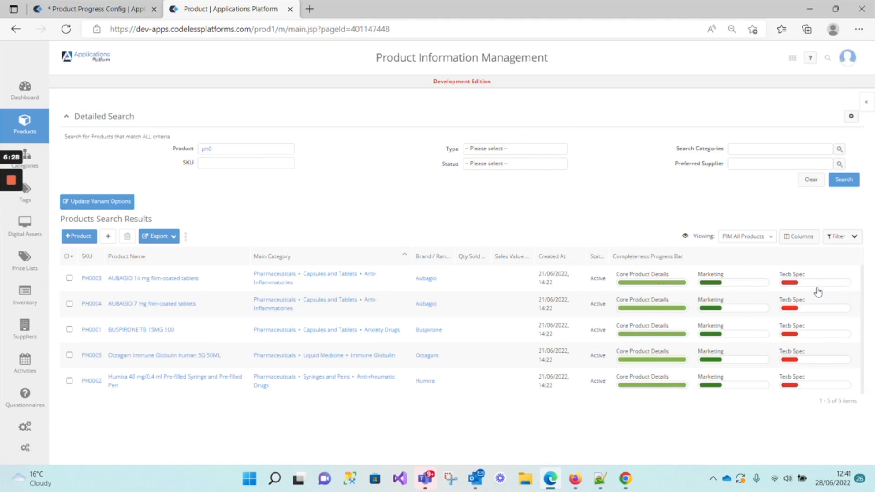
left_click(141, 6)
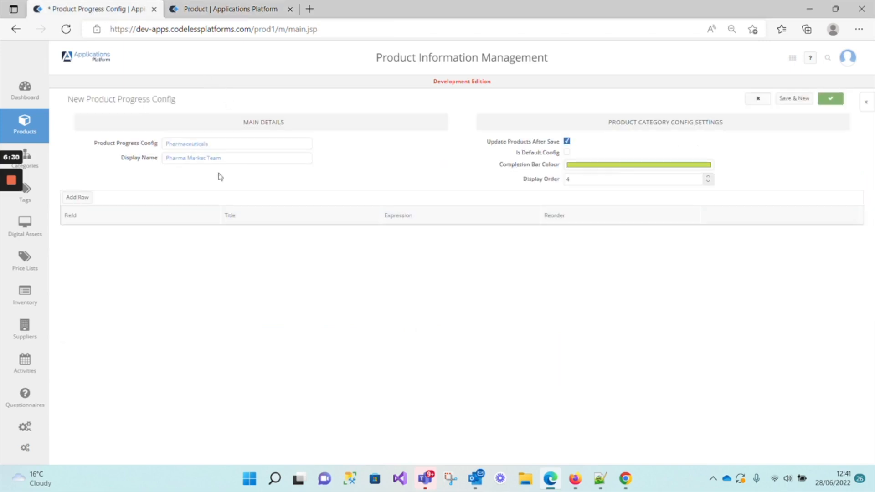
Add a required-field row to the Pharmaceuticals config using the Digital Asset > Image field
left_click(81, 199)
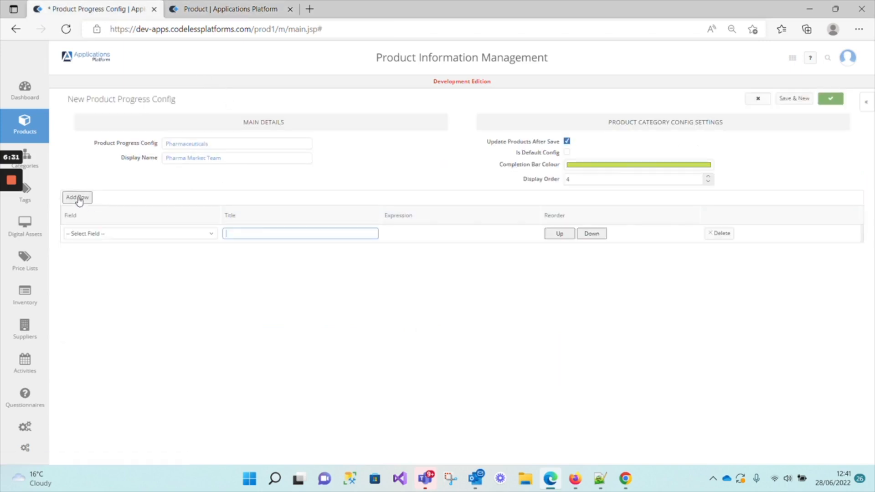
left_click(211, 234)
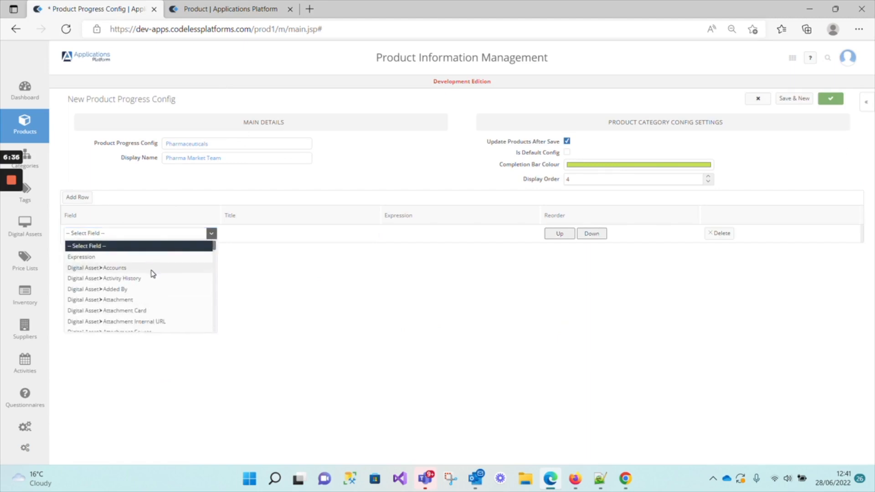
scroll(152, 274, "down", 5)
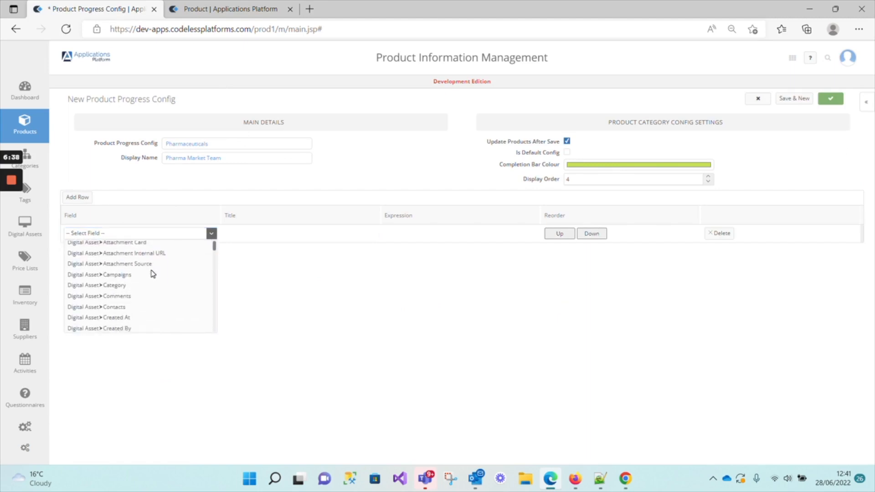
scroll(153, 273, "down", 3)
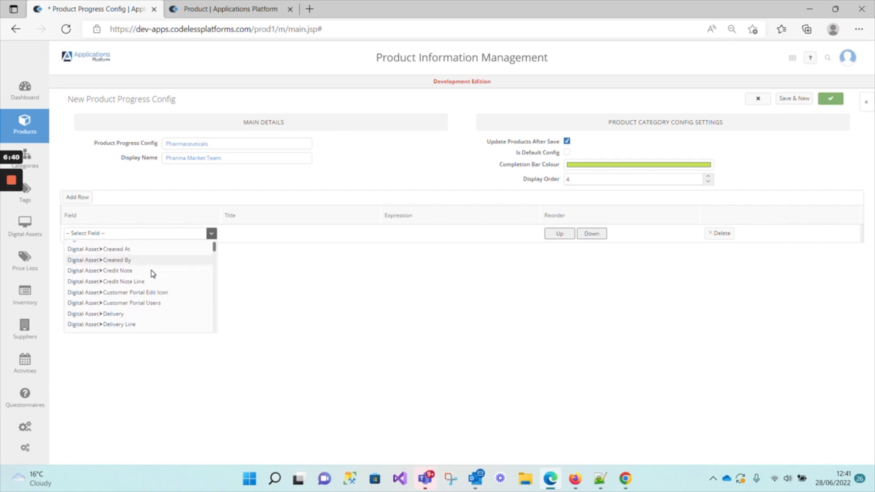
scroll(153, 274, "down", 4)
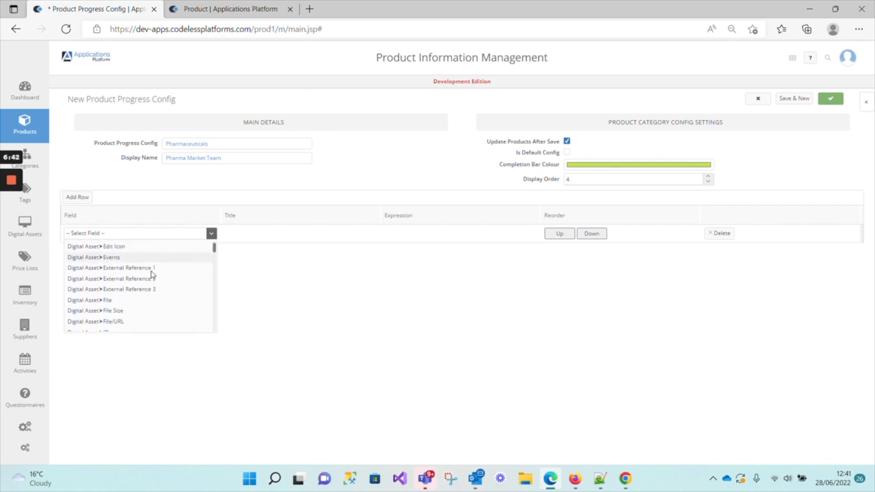
scroll(152, 274, "down", 1)
scroll(152, 275, "down", 1)
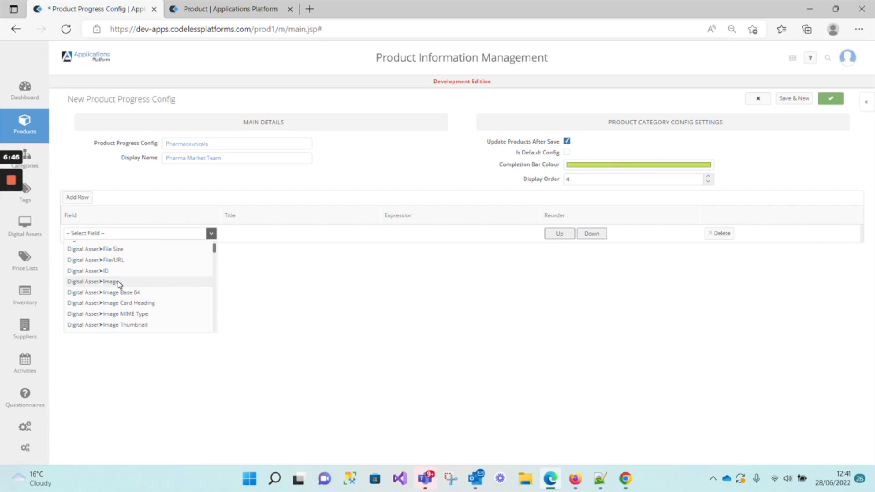
left_click(120, 282)
Change the required-field row of the Pharmaceuticals config to the Product Supplier > Barcode field
left_click(211, 233)
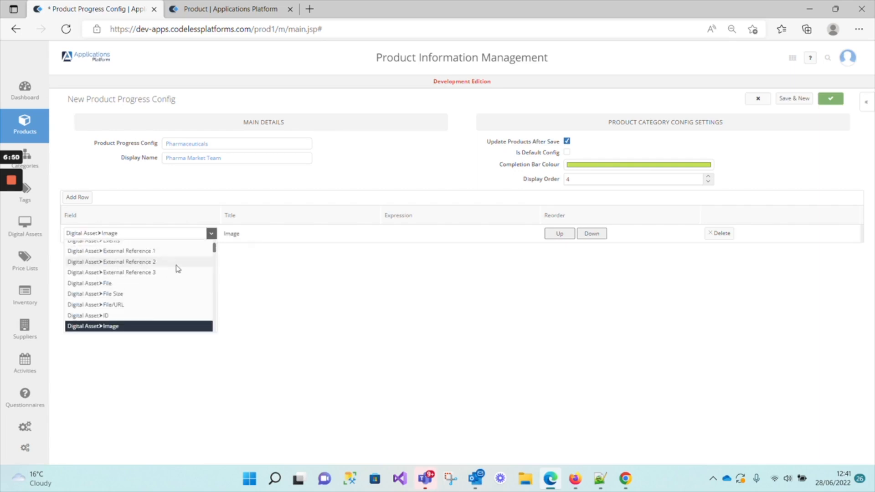
scroll(165, 298, "down", 2)
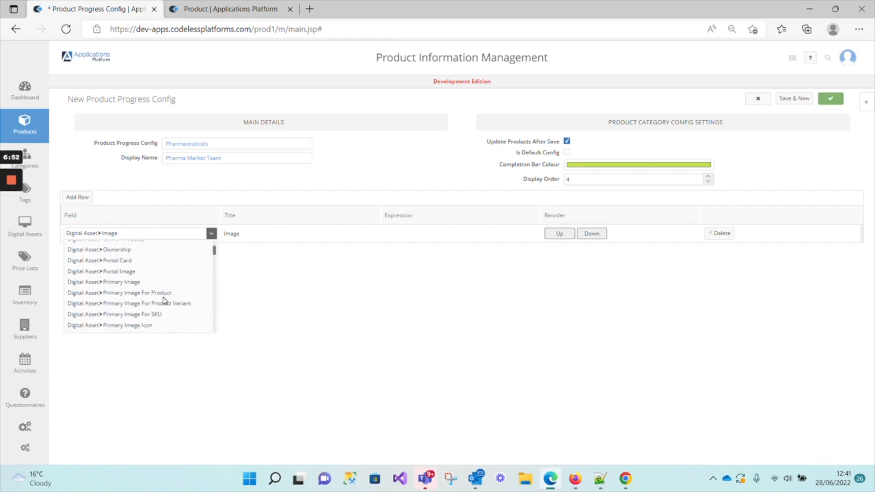
scroll(164, 301, "down", 5)
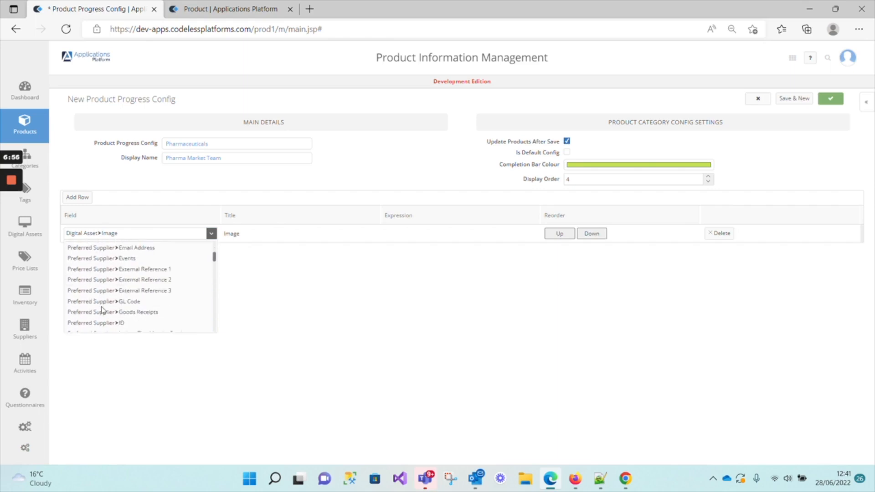
scroll(97, 310, "down", 3)
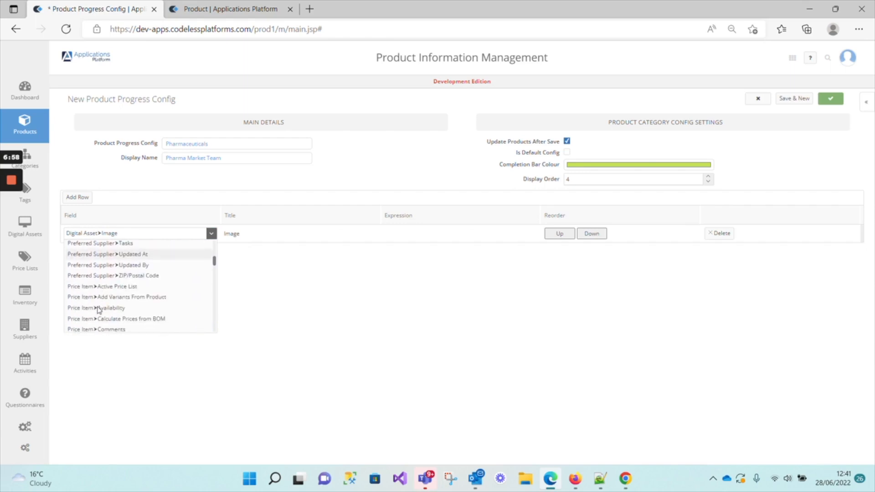
scroll(101, 309, "down", 3)
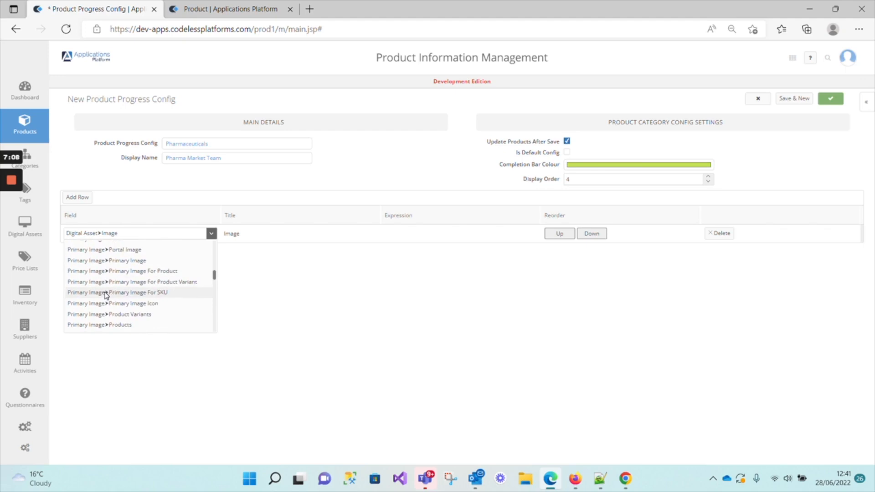
scroll(105, 295, "down", 10)
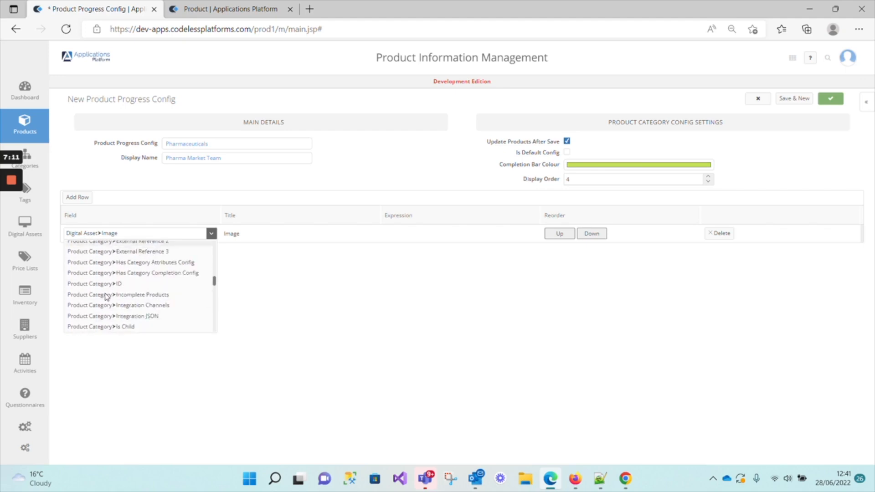
scroll(107, 294, "down", 10)
left_click(127, 268)
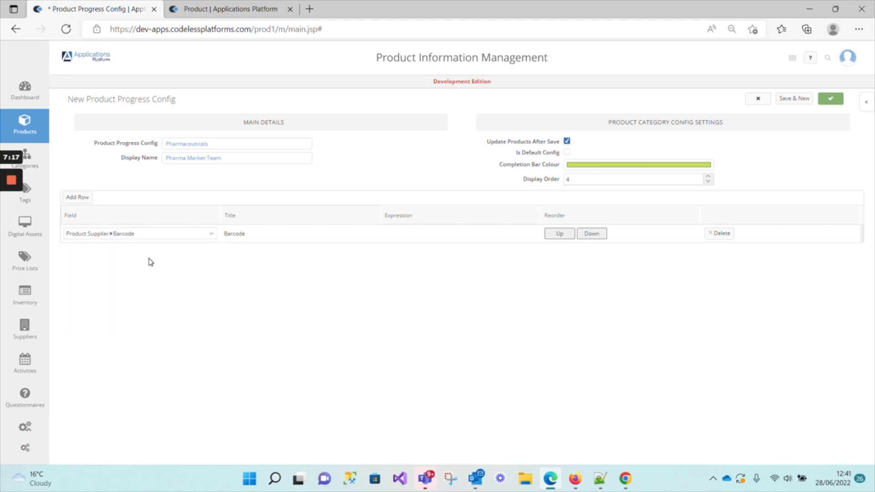
Add required-field rows for Product > Bullet Point 1, 2, 3 and 4, and save the Pharmaceuticals config
left_click(77, 197)
left_click(211, 251)
scroll(142, 303, "up", 10)
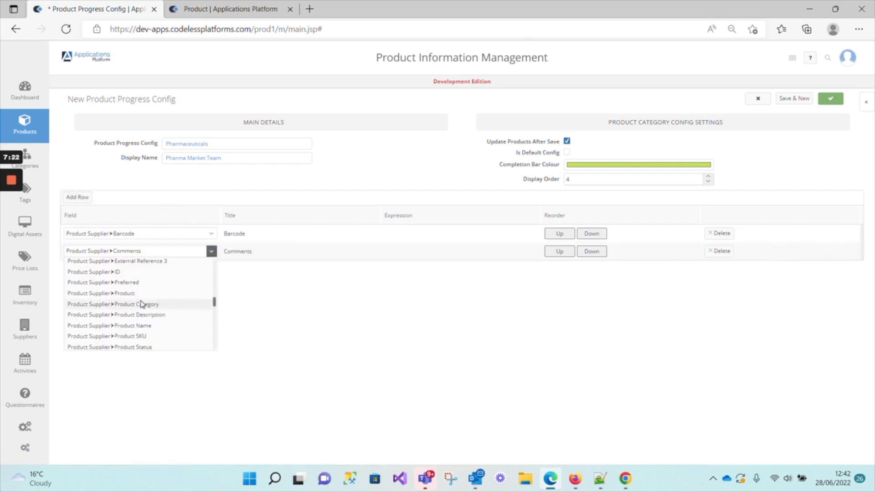
scroll(142, 302, "down", 8)
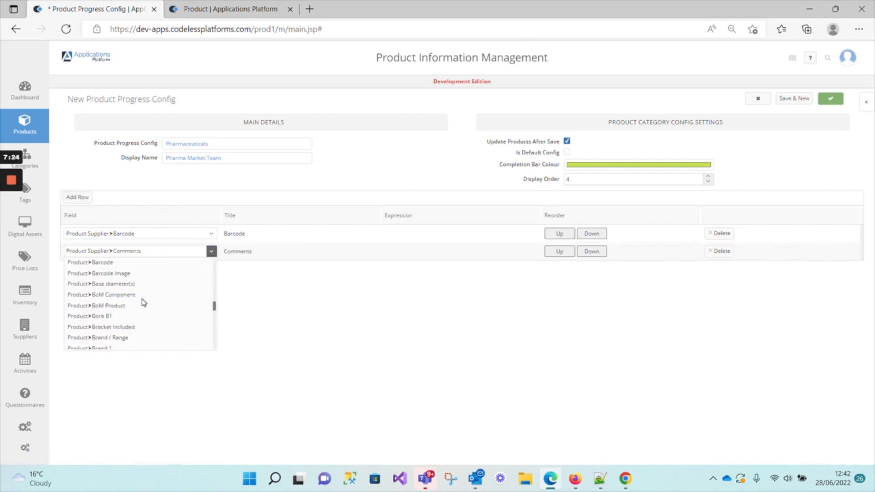
left_click(116, 321)
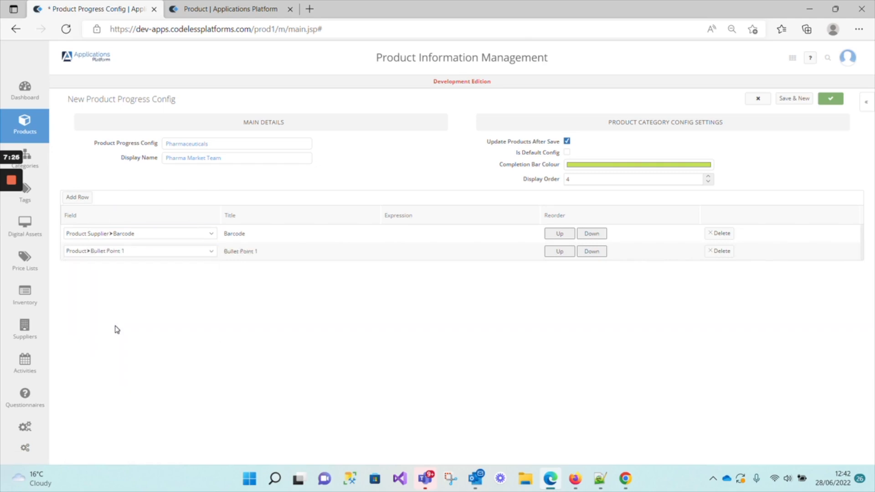
left_click(77, 197)
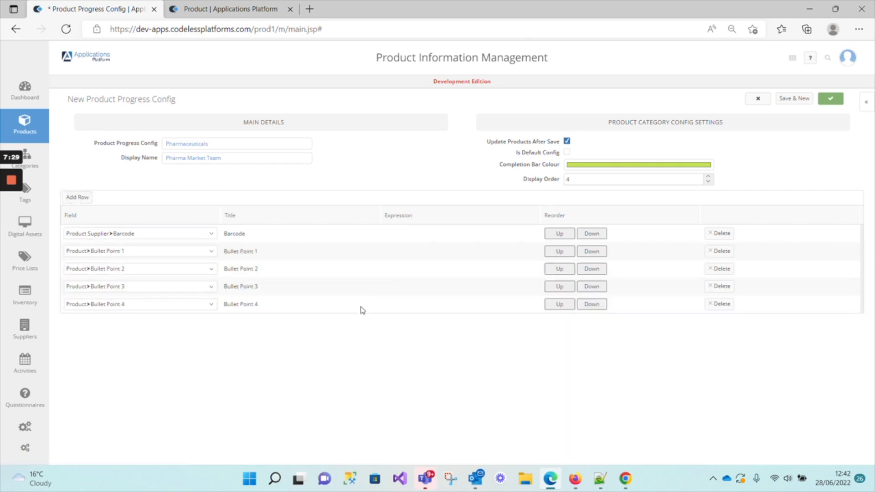
left_click(268, 252)
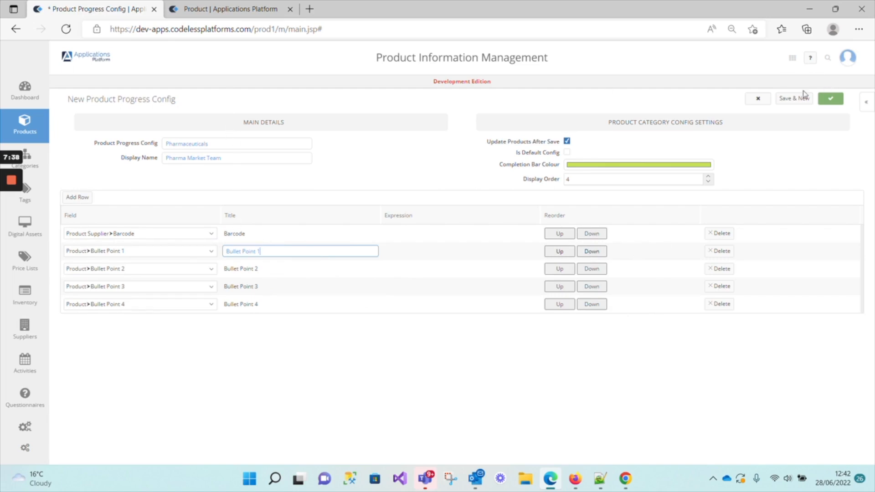
left_click(828, 101)
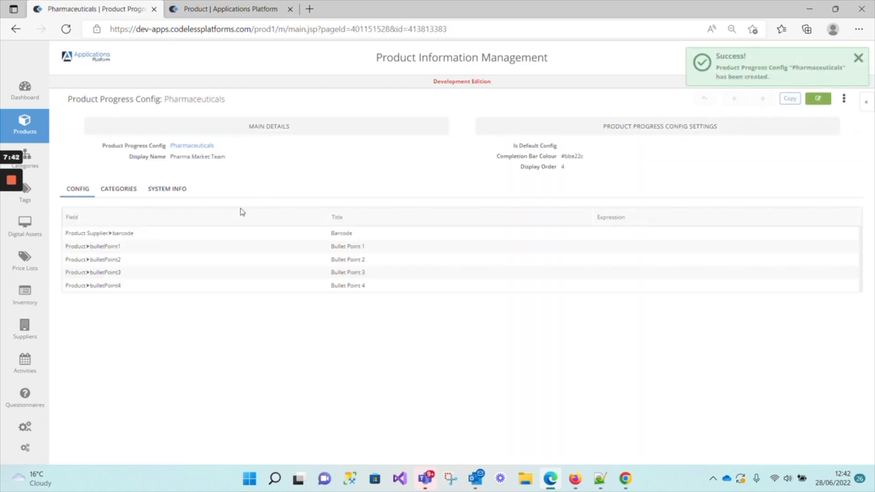
Search the product categories for "phar" and attach Pharmaceuticals and all its subcategories to the config
left_click(117, 191)
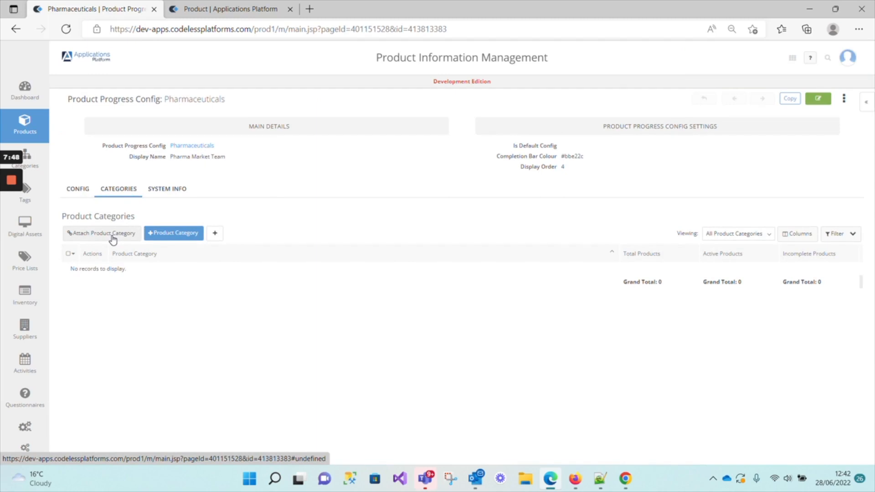
left_click(113, 234)
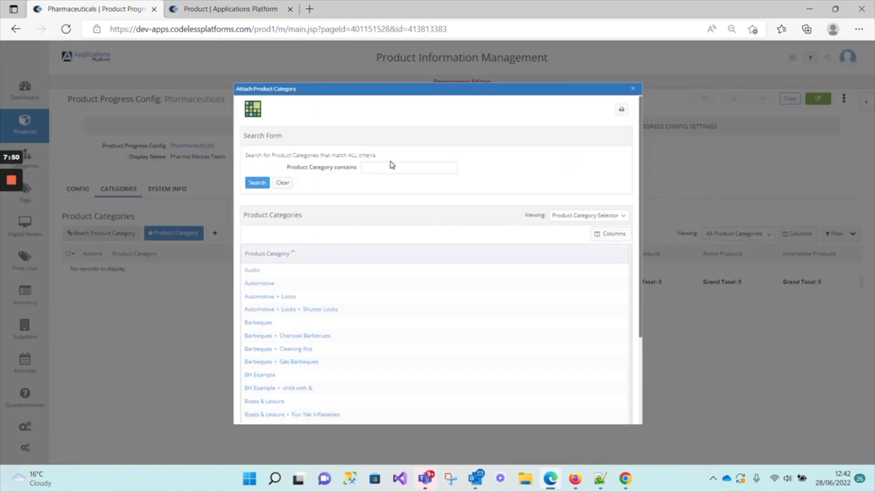
left_click(392, 167)
type("pharm")
left_click(257, 183)
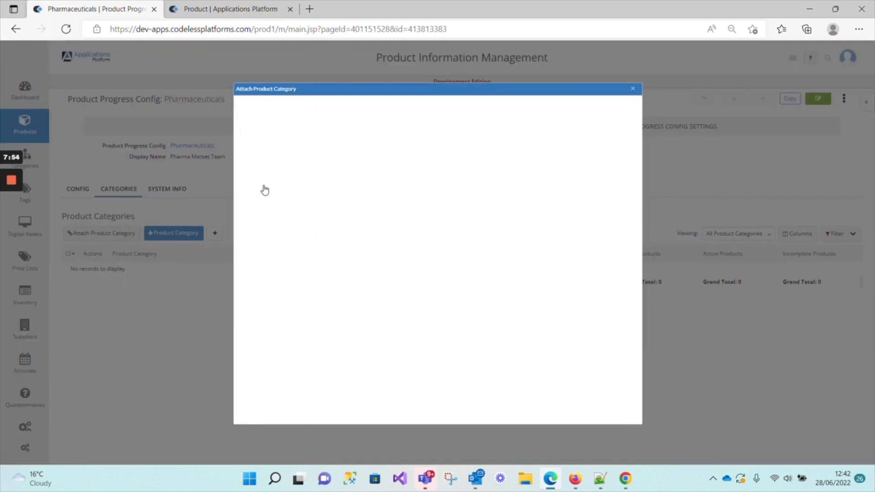
left_click(255, 253)
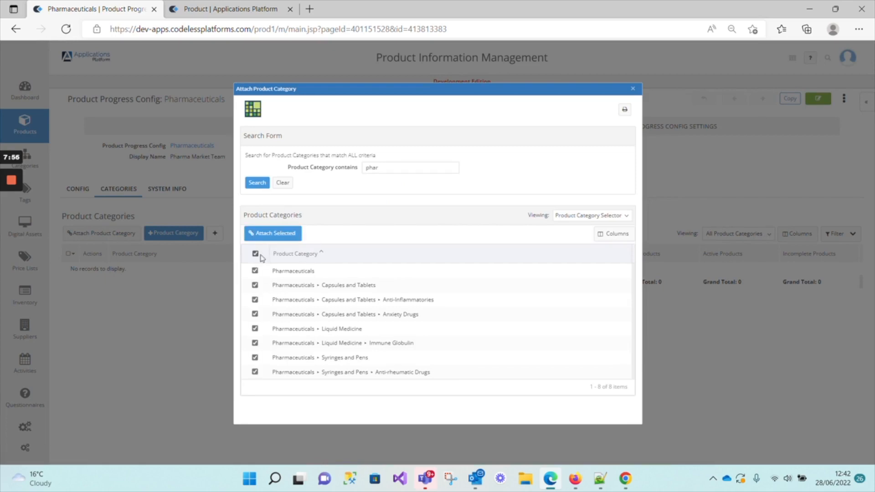
left_click(275, 234)
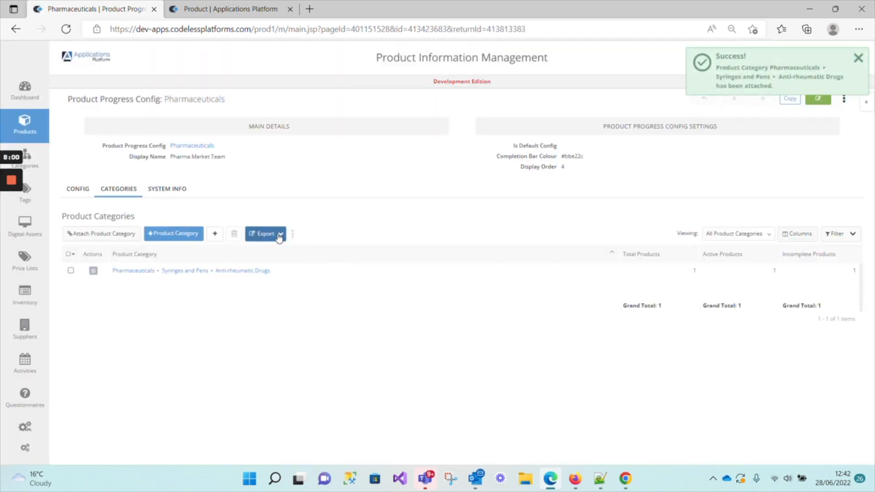
left_click(81, 235)
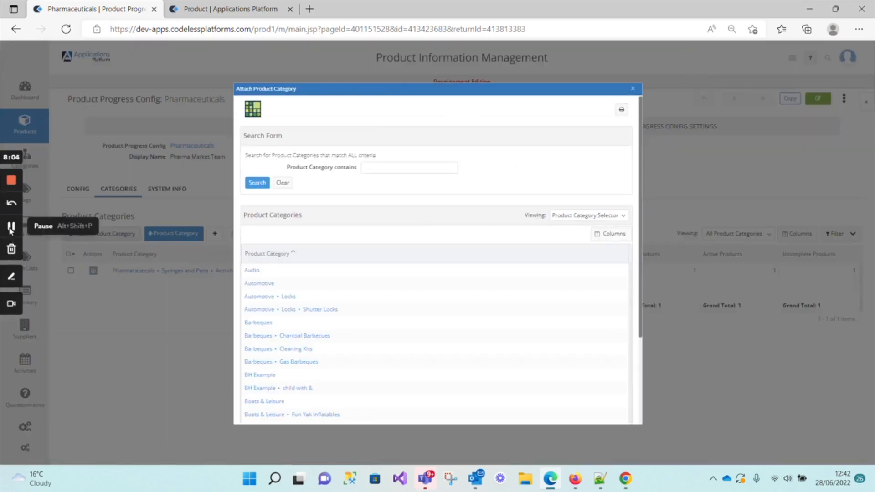
left_click(11, 227)
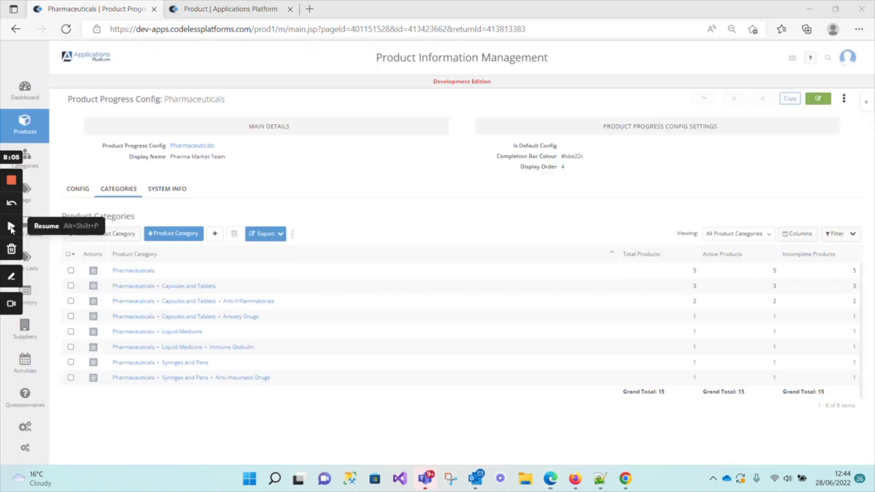
left_click(11, 228)
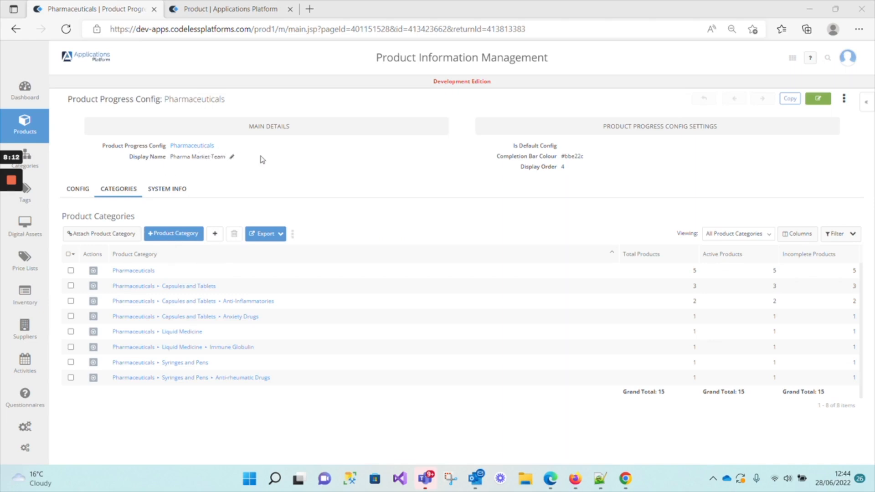
Reopen the Pharmaceuticals config for editing and save it again, checking the product list's completeness bars in the other tab
left_click(818, 99)
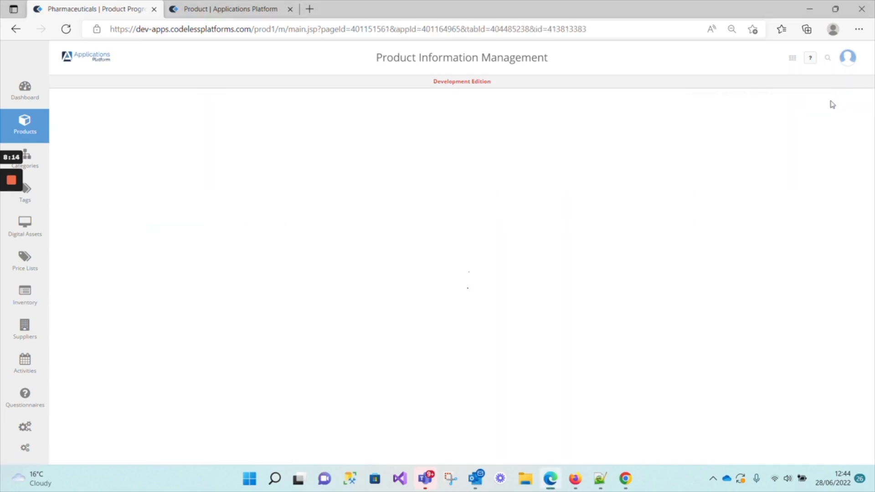
left_click(230, 14)
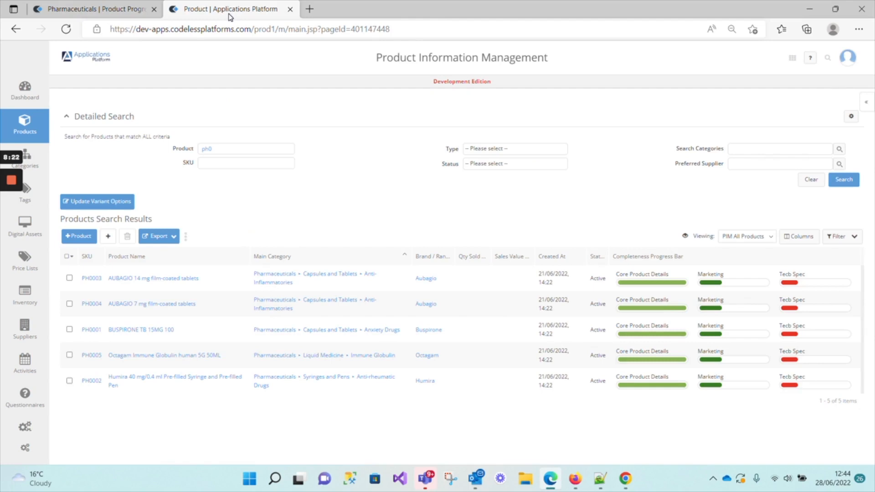
left_click(103, 11)
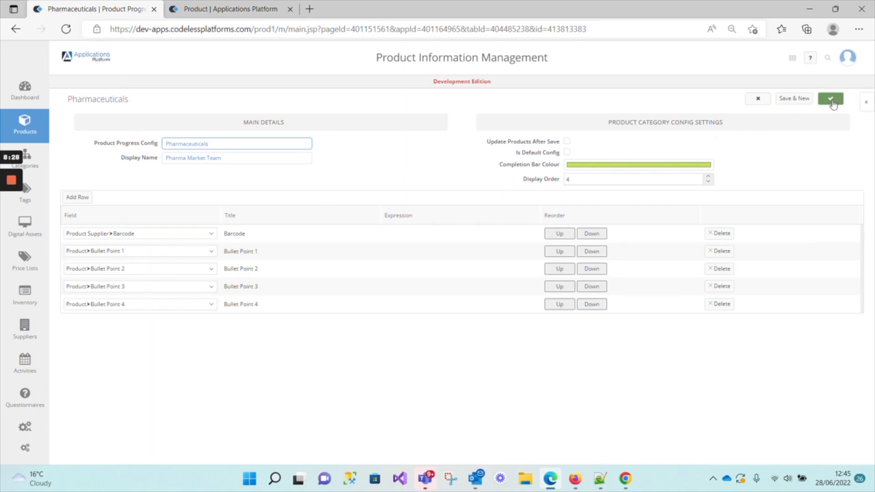
mouse_move(4, 230)
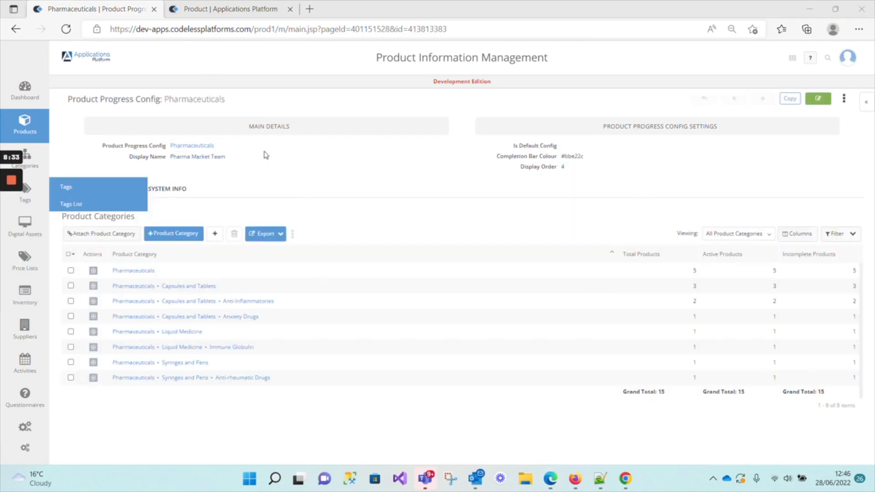
Reload the product list and open PH0003 AUBAGIO 14 mg film-coated tablets to examine its Pharma Market Team completion requirements
left_click(208, 14)
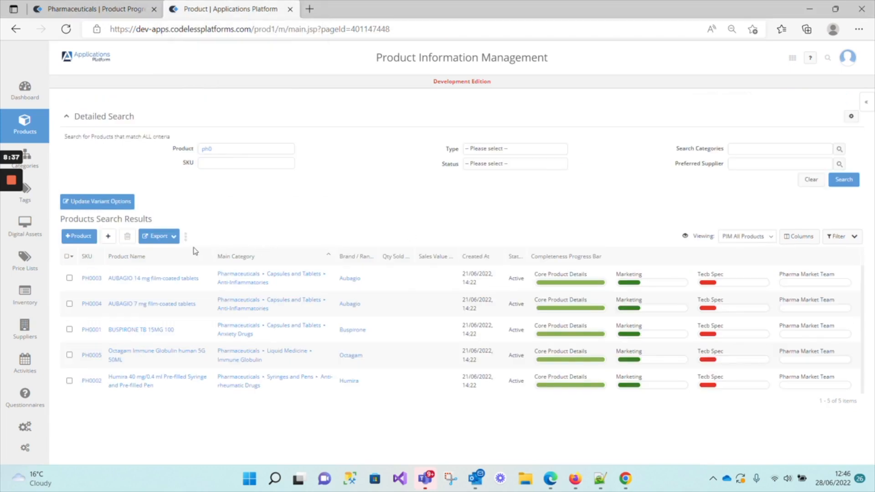
left_click(67, 30)
mouse_move(804, 288)
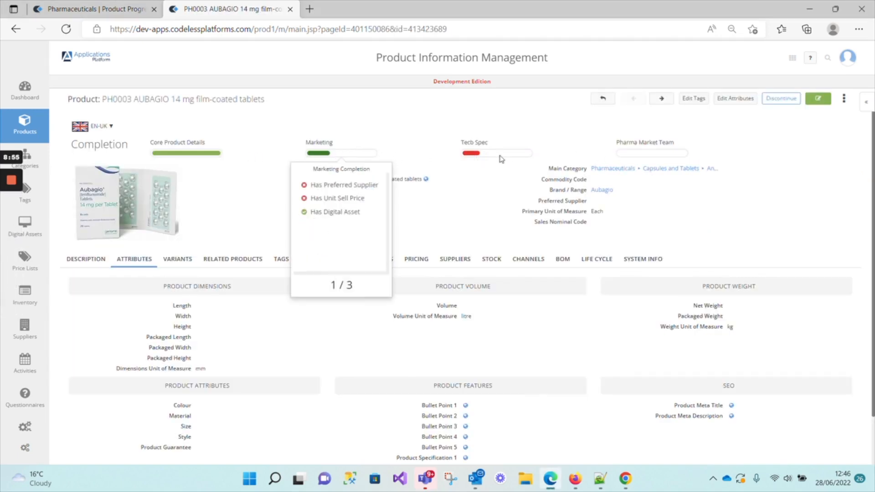
mouse_move(647, 163)
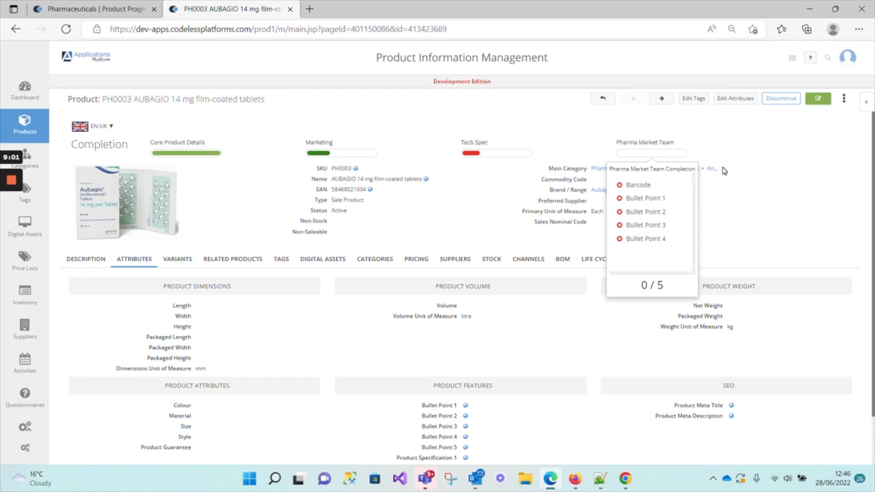
Set Bullet Points 1 to 4 in PH0003's attributes to "this is a test" and save the product, accepting the browser's offer to store the entries
left_click(730, 103)
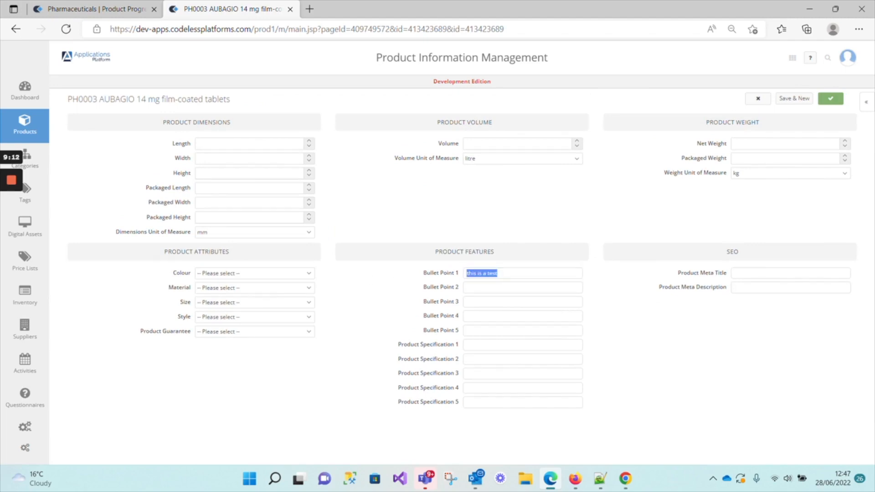
key("Tab")
type("this is a test")
key("Tab")
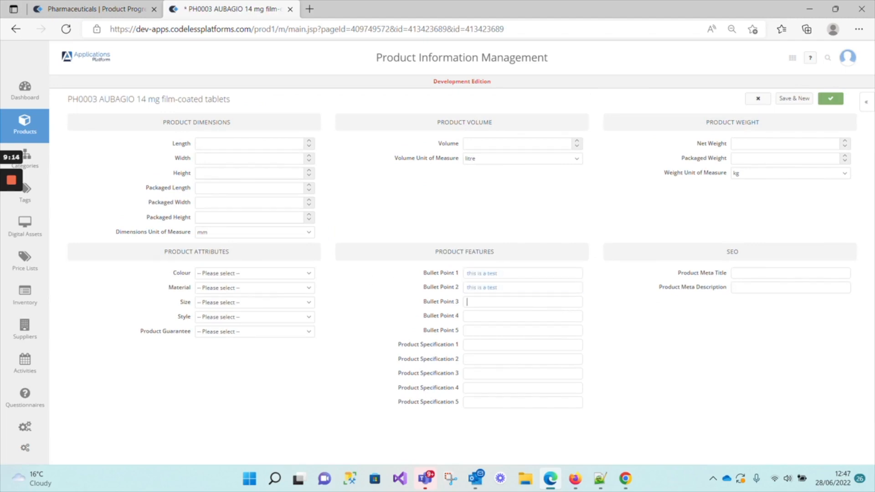
type("this is a test")
key("Tab")
type("this is a test")
left_click(830, 98)
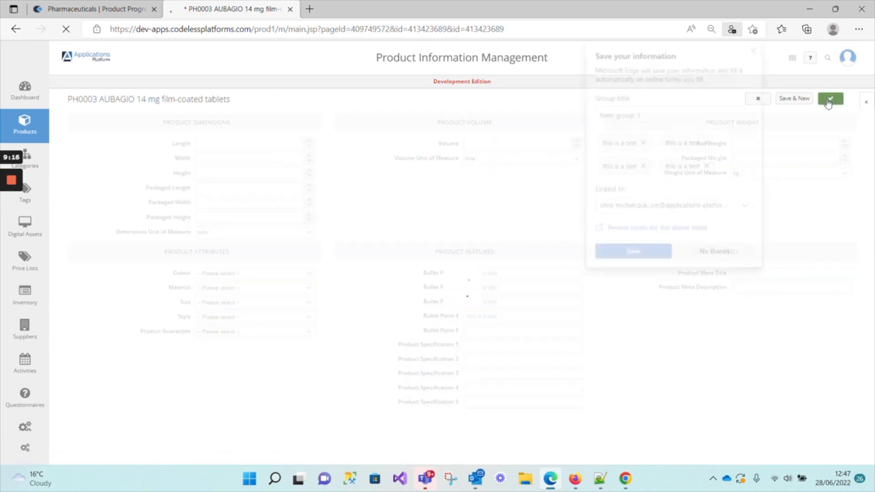
left_click(643, 255)
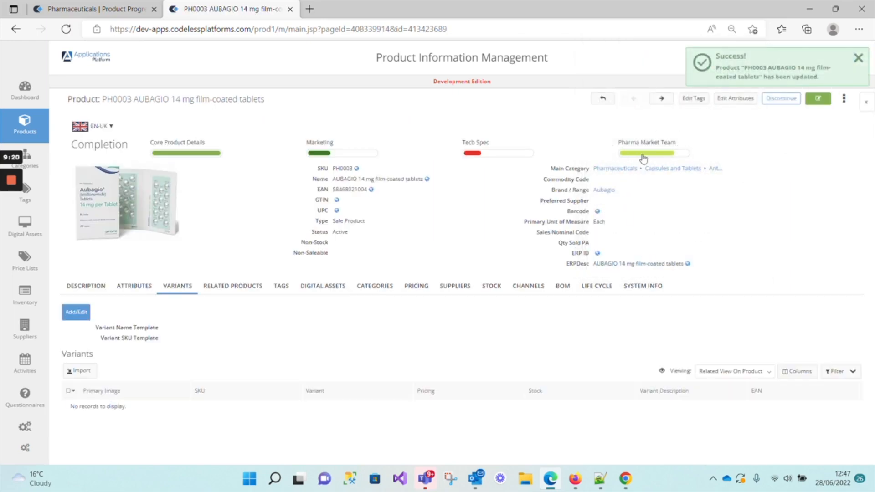
Examine PH0003's Pharma Market Team completion on the product page and in the product list, and reopen the product
mouse_move(643, 158)
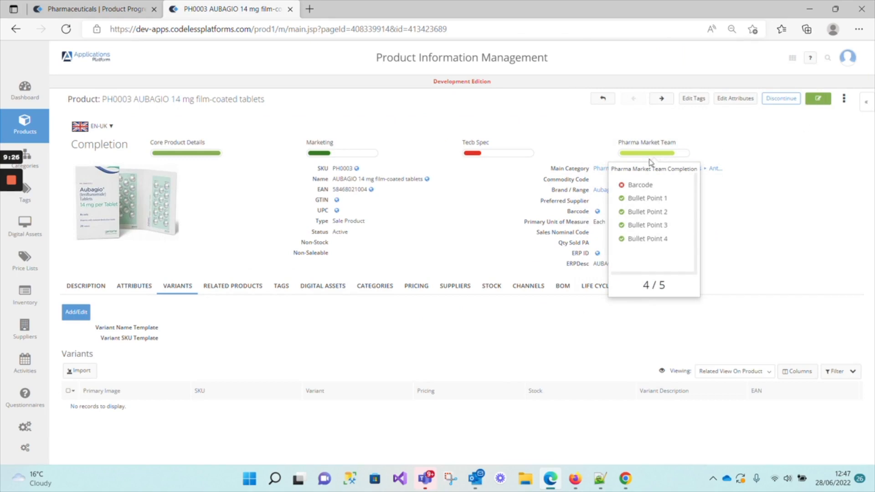
left_click(606, 99)
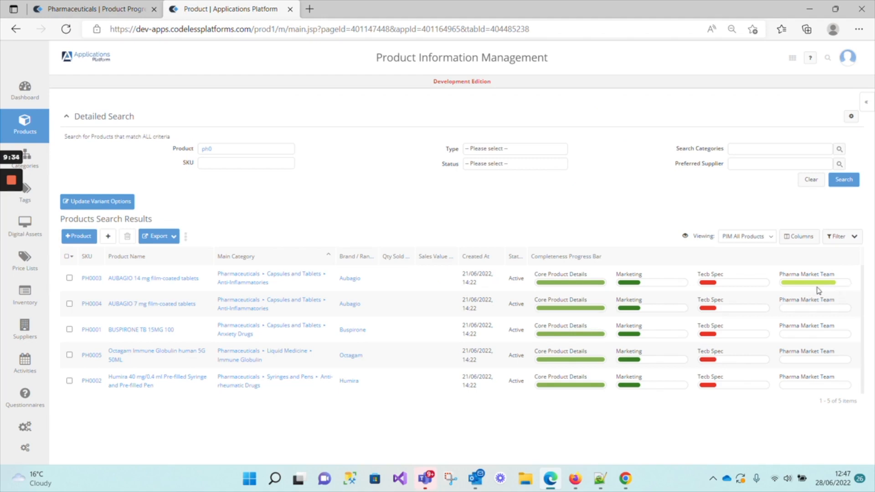
left_click(90, 279)
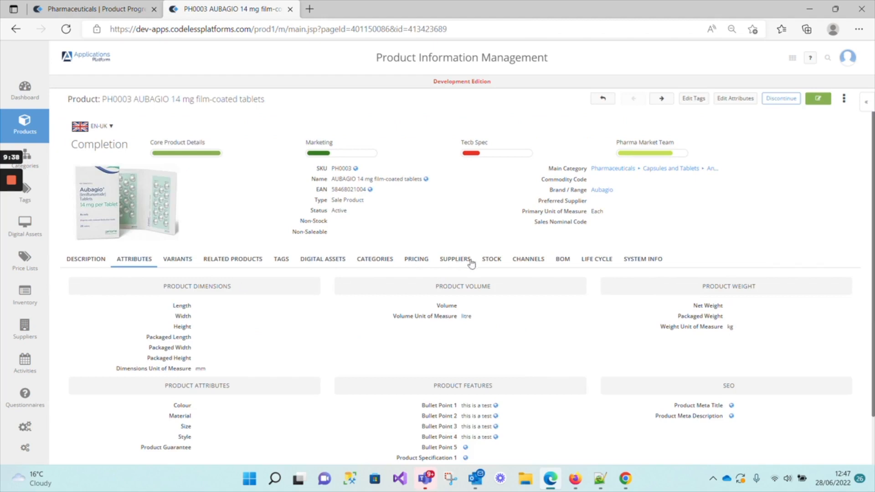
View PH0003's system information, including the Barcode Test section, and open the product for editing to look for its Barcode field
left_click(471, 264)
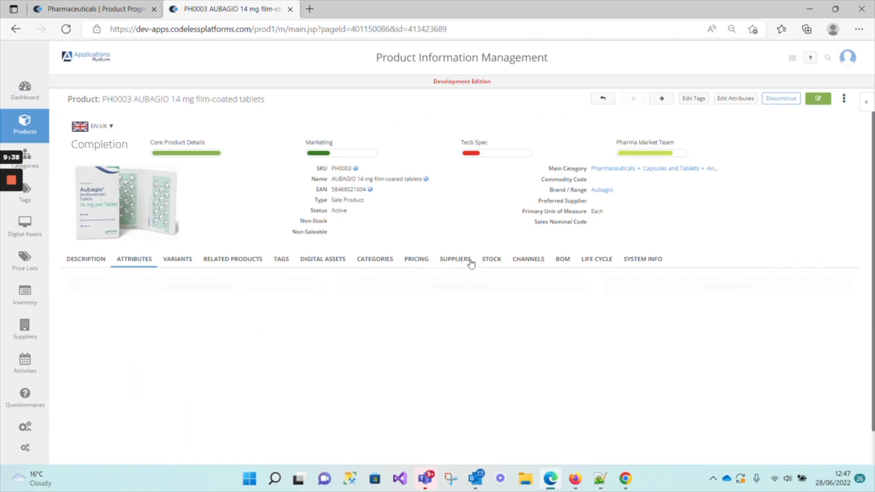
left_click(656, 260)
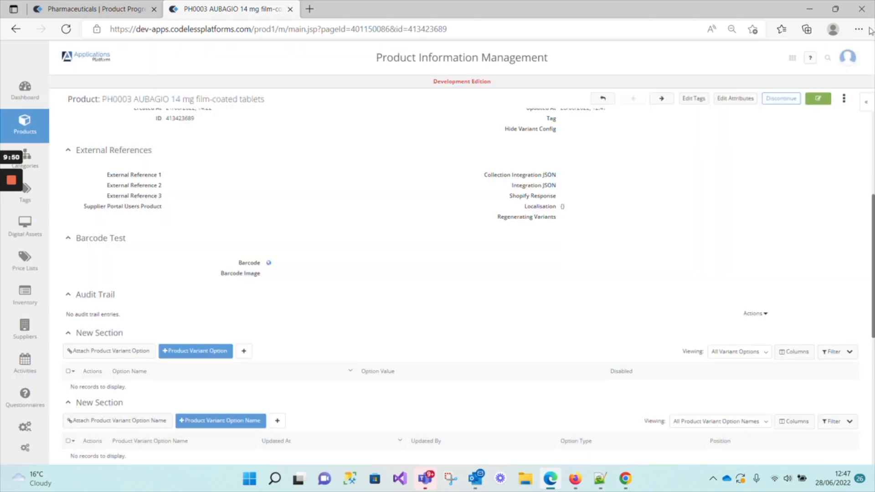
left_click(817, 100)
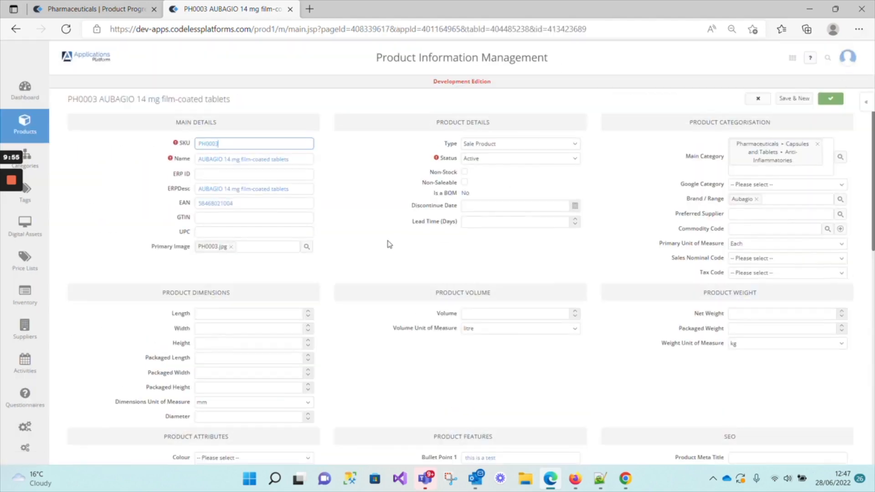
scroll(390, 244, "down", 12)
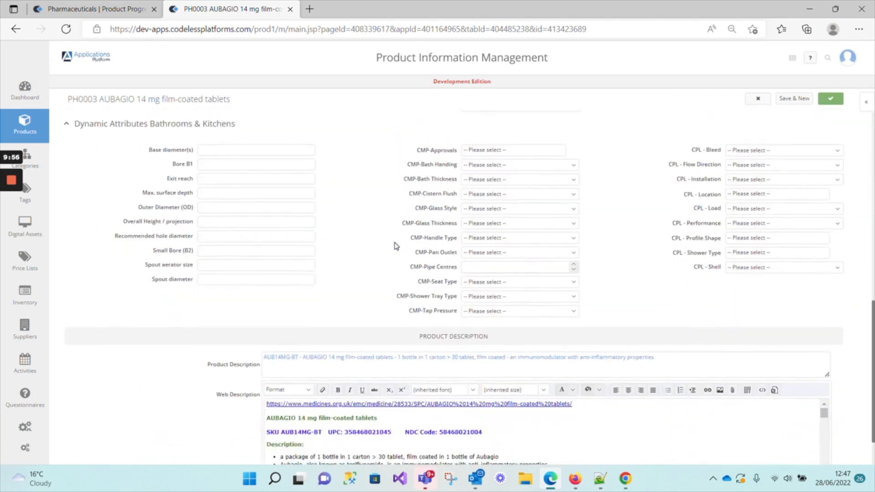
scroll(395, 246, "up", 4)
mouse_move(2, 199)
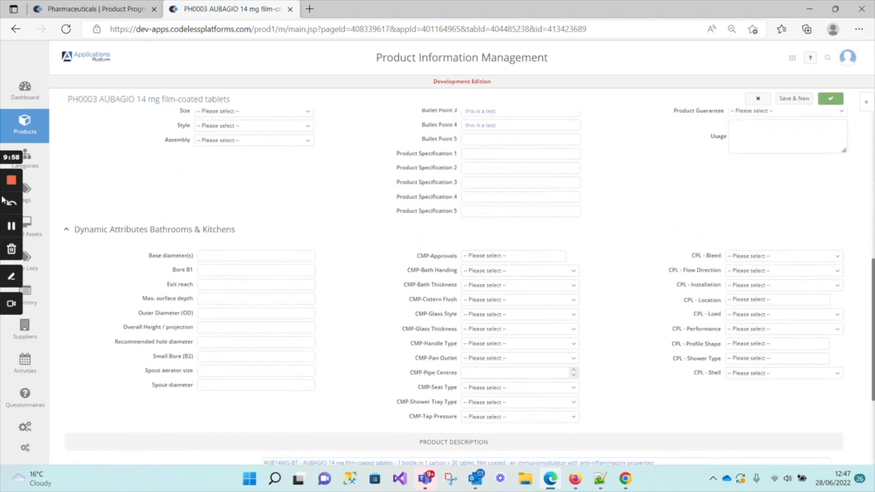
left_click(14, 230)
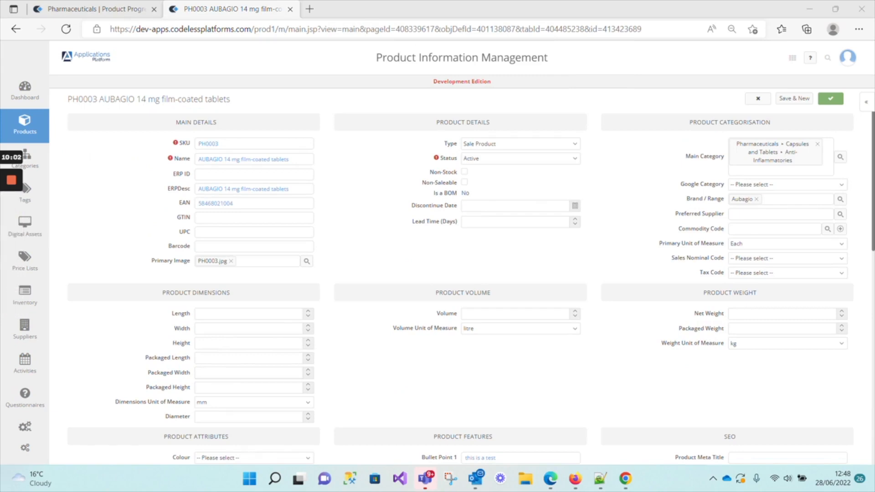
Set PH0003's Barcode to 123456789, save the product and examine its Pharma Market Team completion
left_click(253, 247)
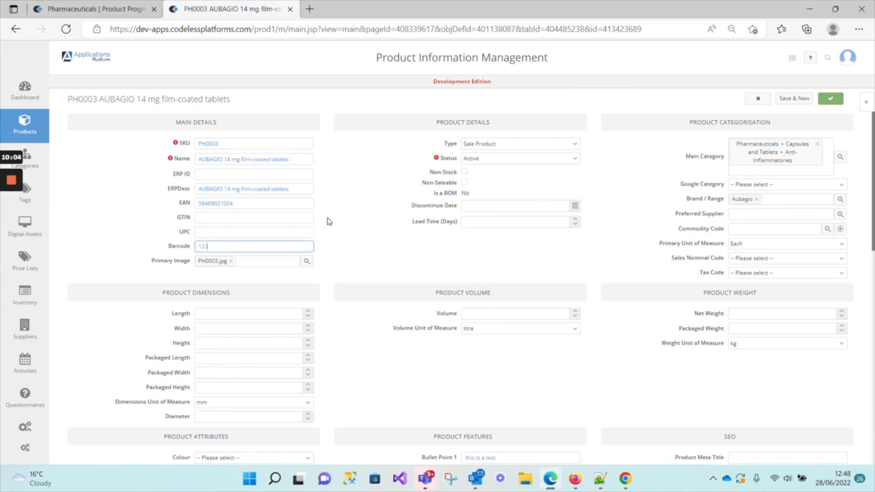
type("123456789")
left_click(831, 99)
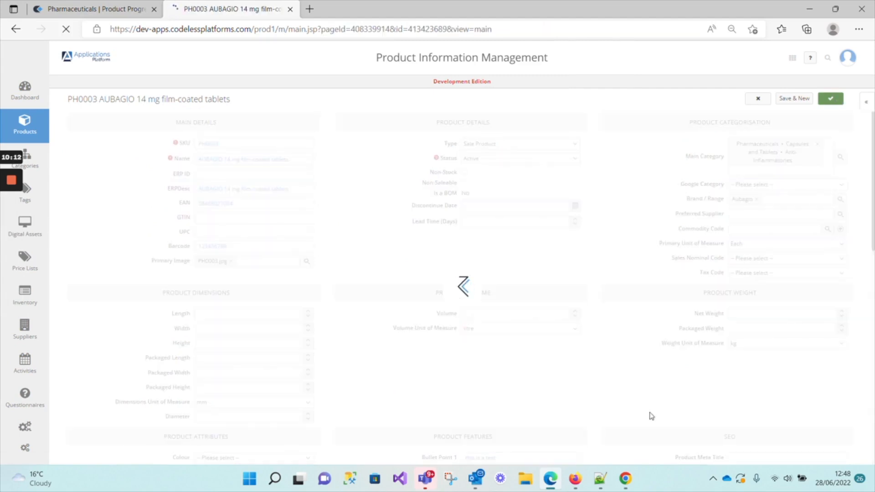
mouse_move(644, 152)
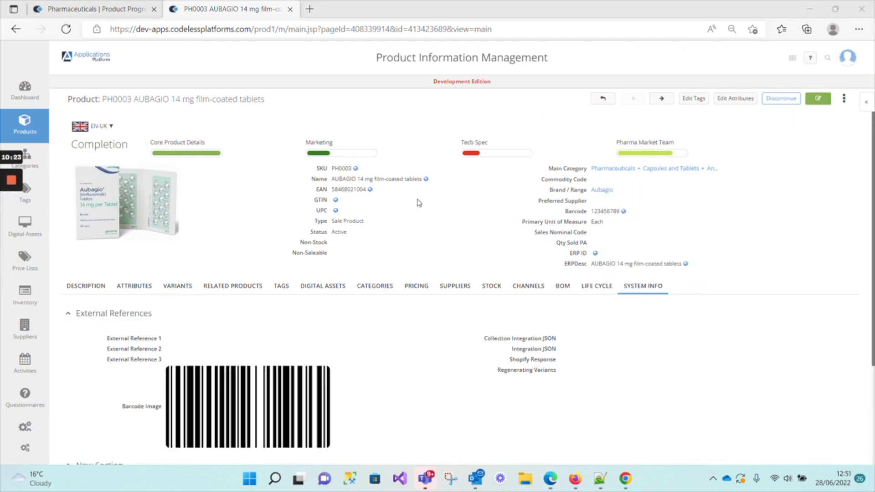
mouse_move(626, 157)
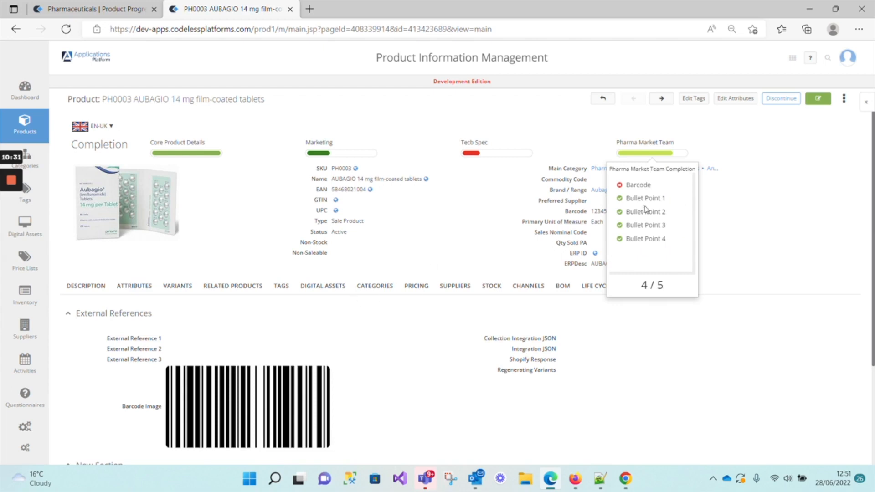
Review the Barcode and Barcode Image fields in the Pharmaceuticals progress config and save the config
left_click(93, 9)
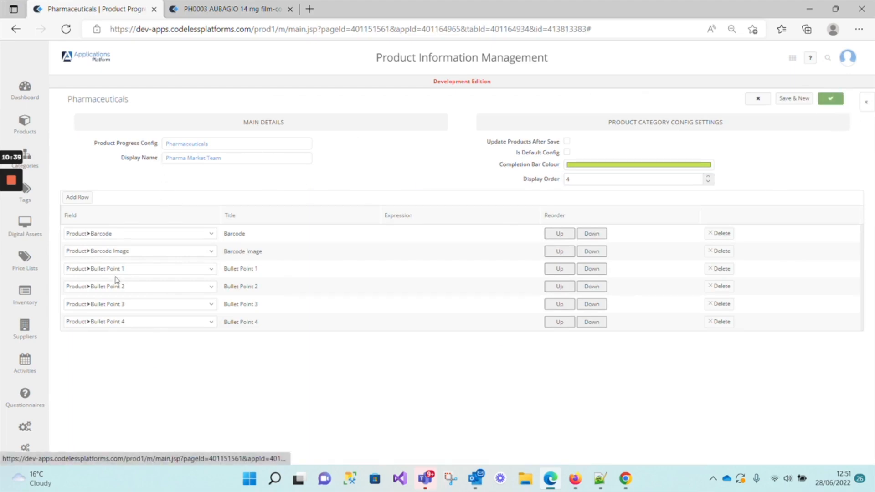
left_click(88, 237)
left_click(88, 237)
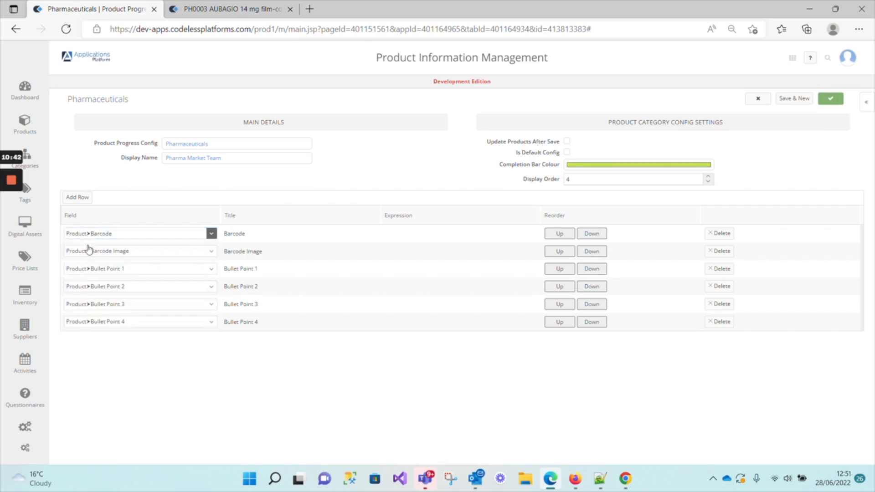
left_click(90, 254)
left_click(90, 256)
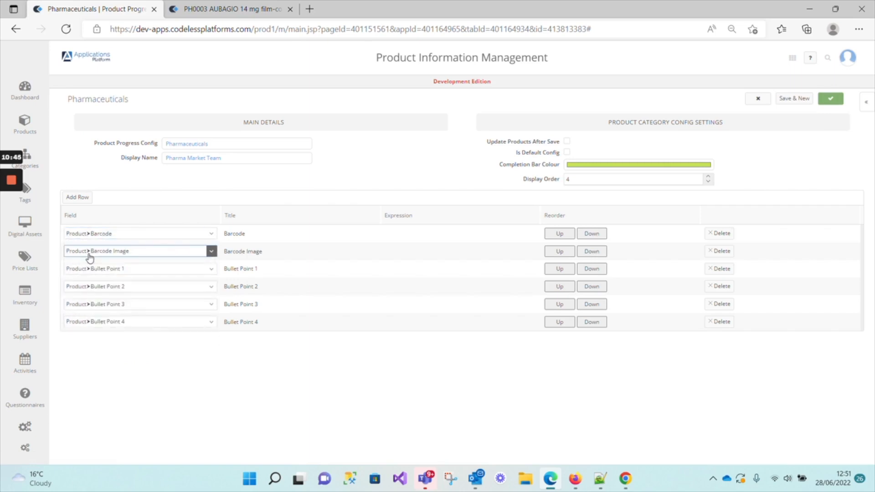
left_click(831, 101)
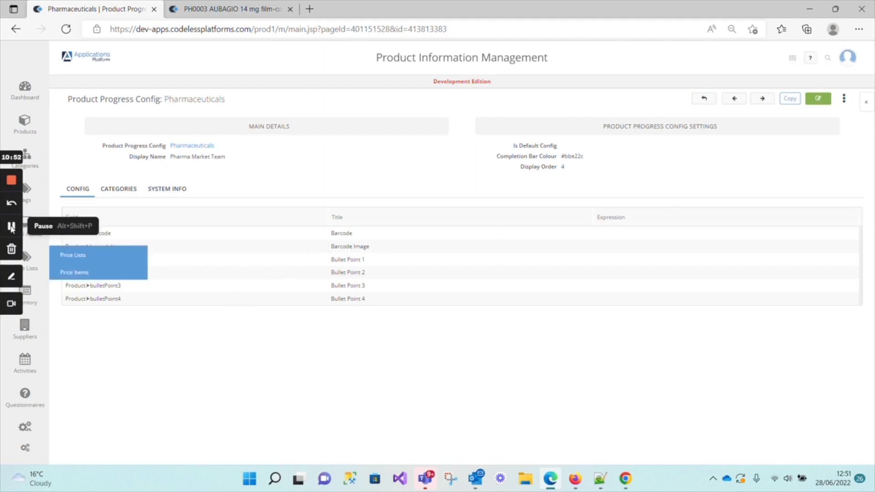
left_click(12, 228)
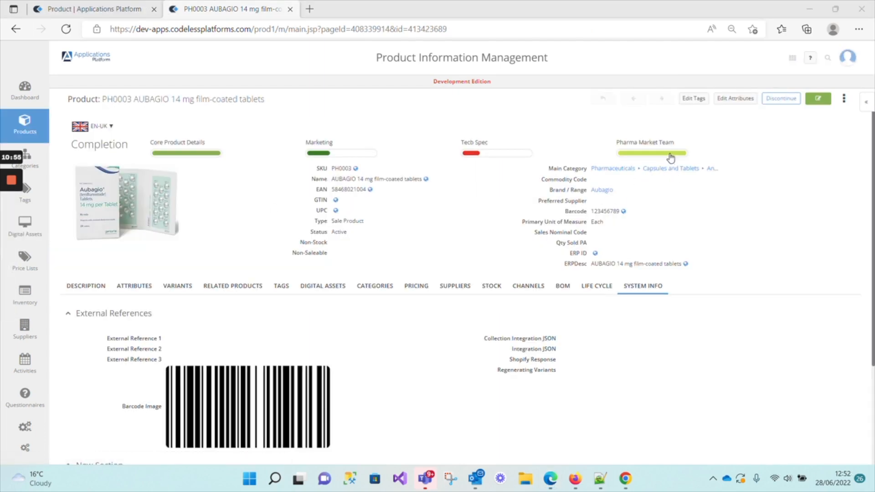
Examine PH0003's Pharma Market Team completion bar, its barcode image and its product categories on the product page
mouse_move(672, 157)
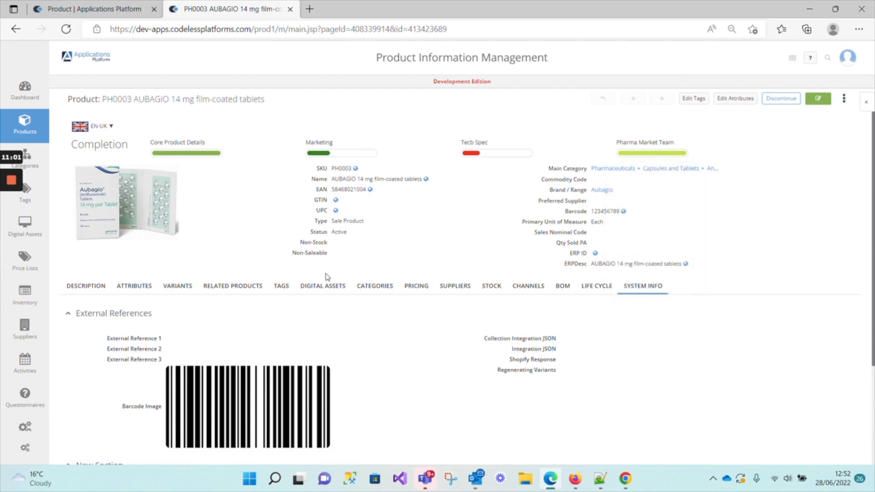
scroll(309, 333, "down", 3)
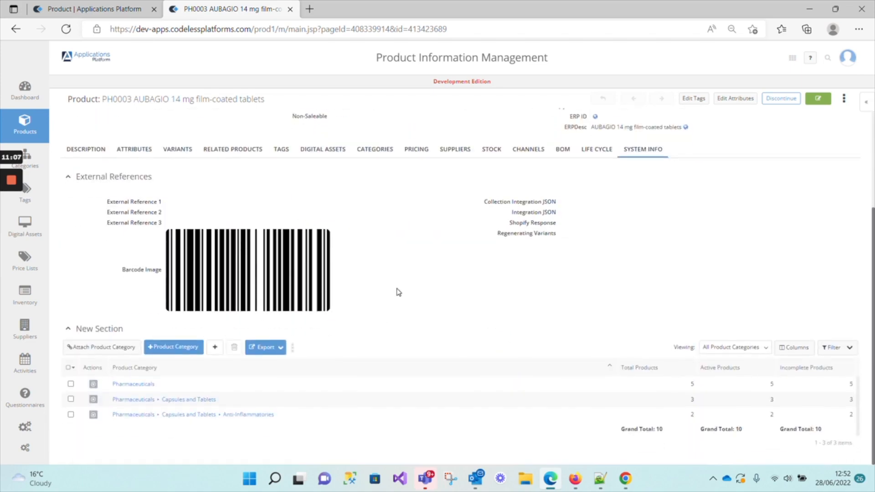
scroll(397, 292, "up", 3)
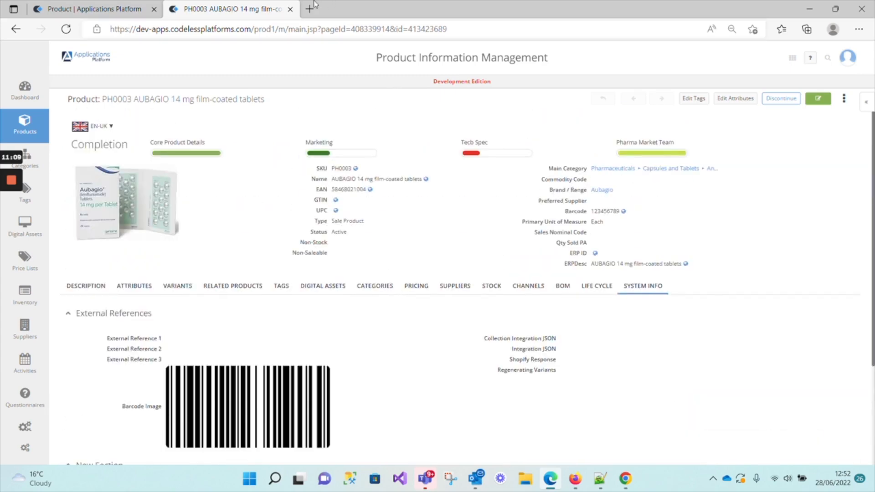
Open the page design of the View Product page and search its System Info tab and available components for "barcode"
left_click(868, 102)
left_click(830, 124)
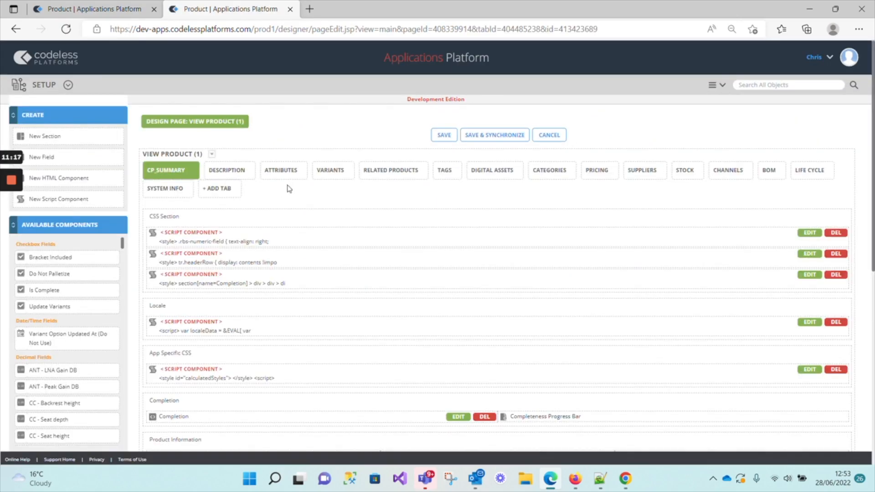
left_click(183, 193)
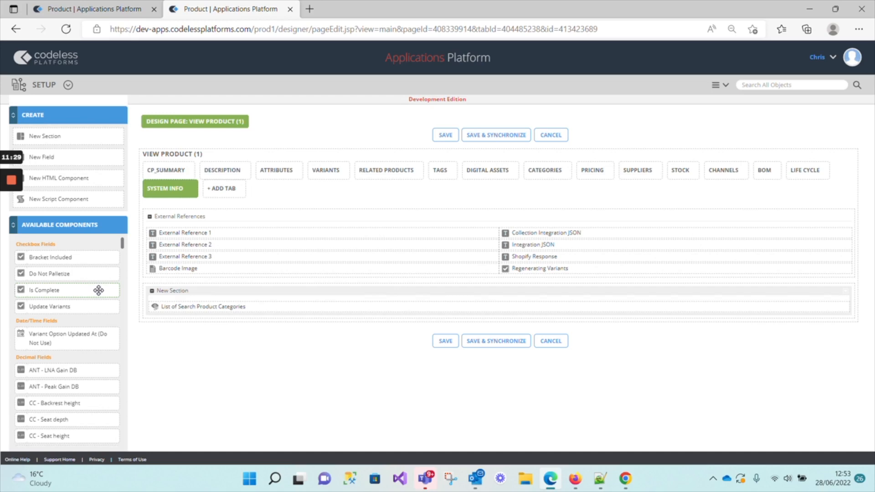
key("ctrl+f")
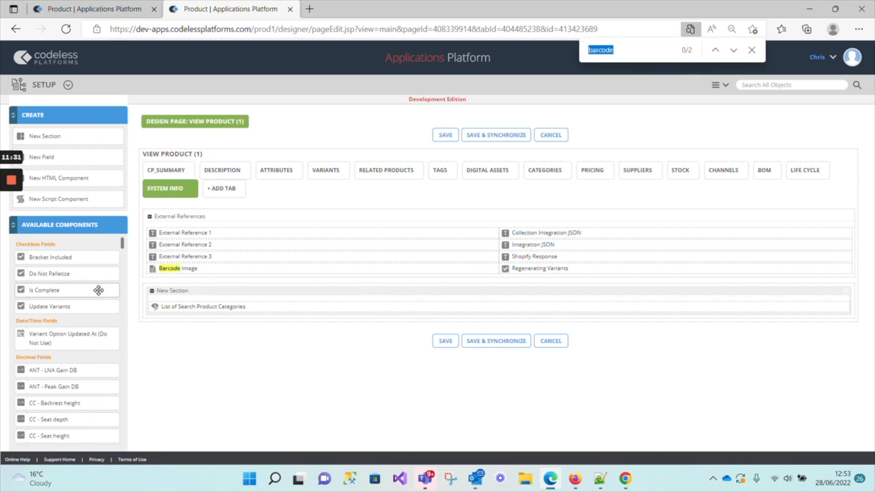
key("Return")
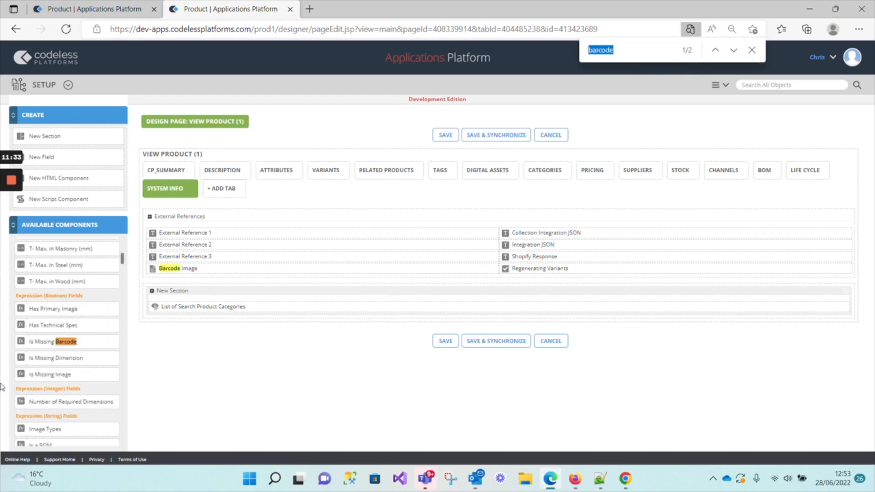
left_click(733, 50)
left_click(715, 51)
left_click(14, 227)
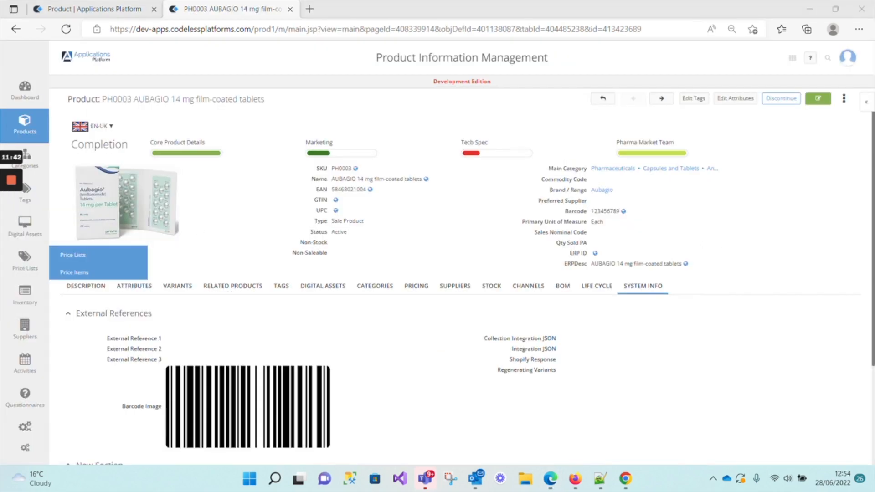
Examine PH0003's barcode and Pharma Market Team completion, then compare with PH0004's completion requirements in the product list
left_click_drag(591, 211, 633, 212)
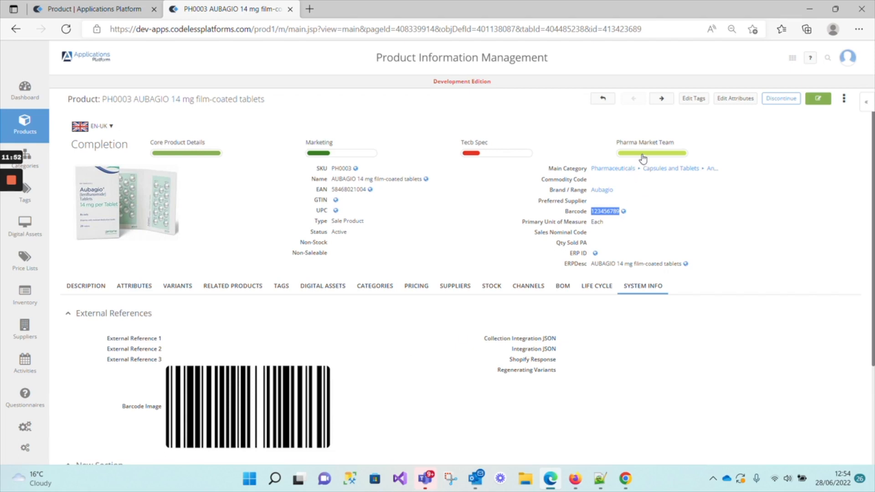
mouse_move(643, 158)
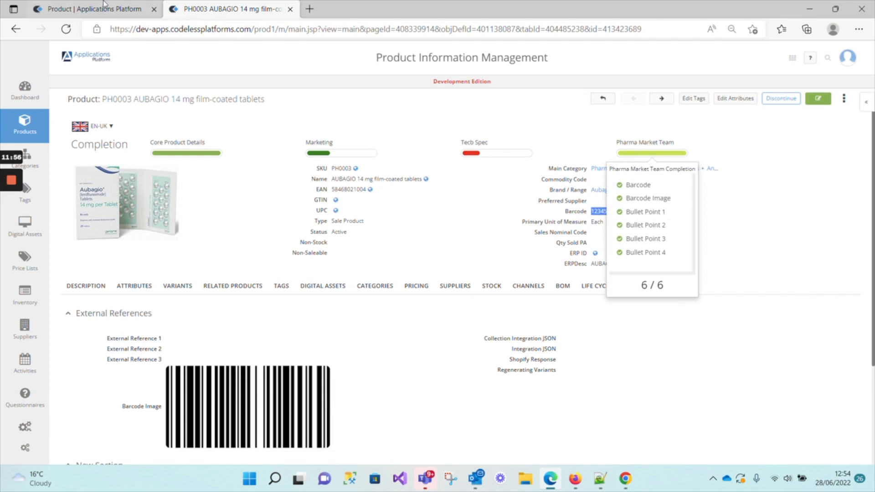
left_click(603, 99)
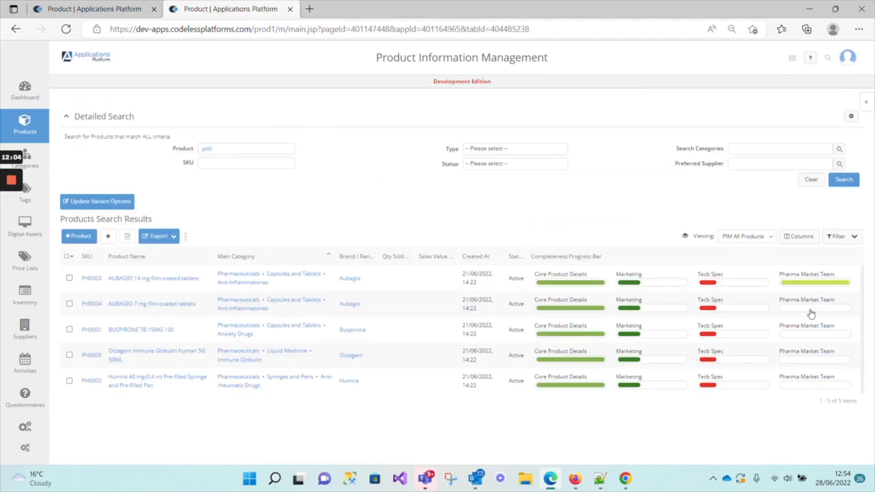
mouse_move(816, 317)
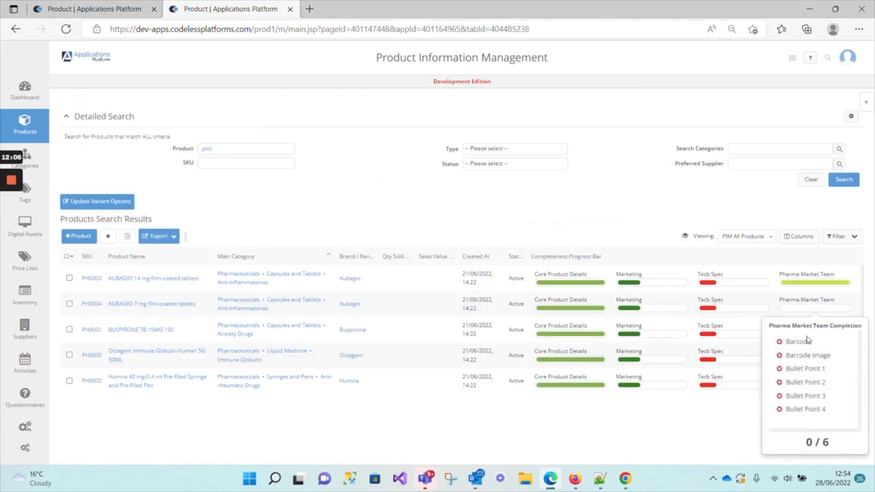
left_click(138, 305)
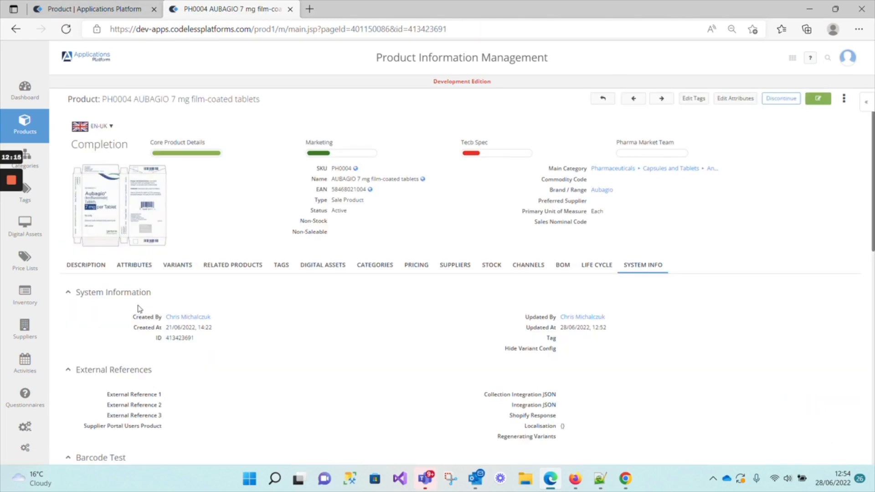
left_click(818, 99)
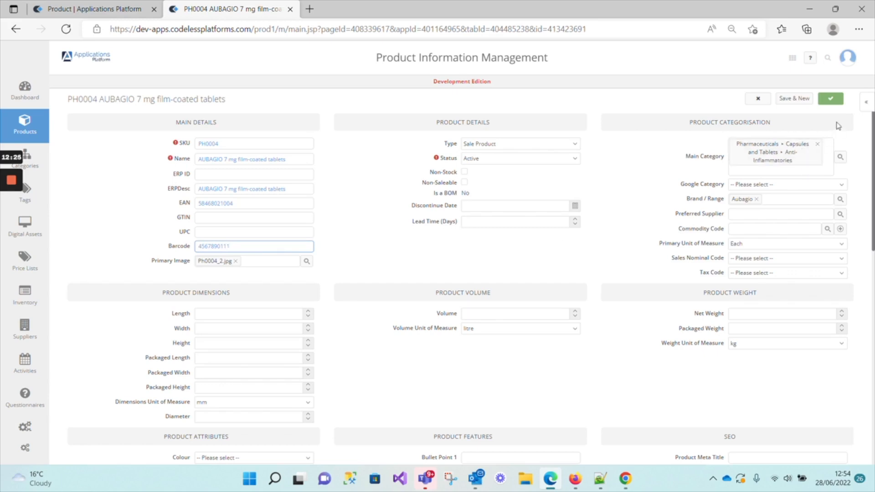
left_click(841, 103)
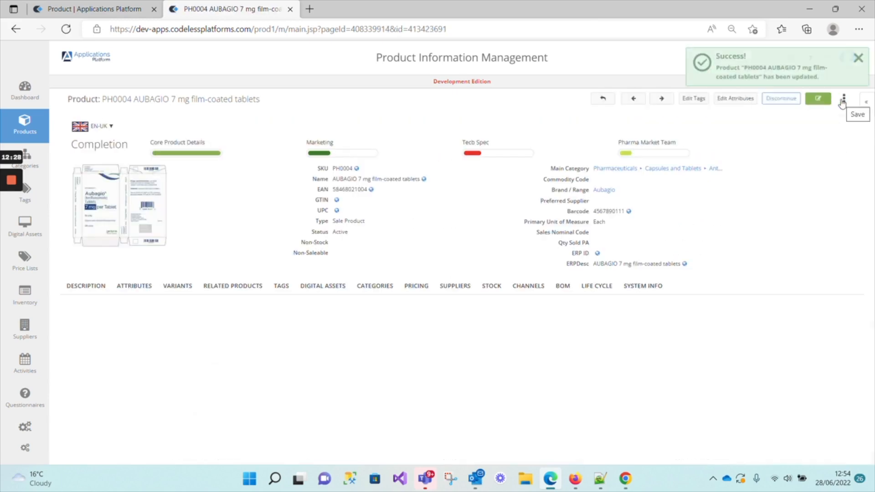
Examine PH0004's Pharma Market Team completion, edit and save the product again, and check its completion in the product list
mouse_move(622, 157)
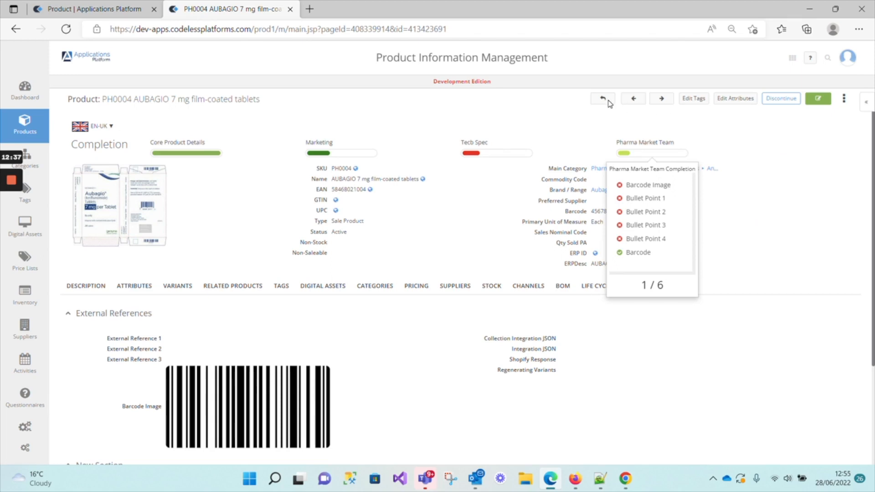
left_click(818, 99)
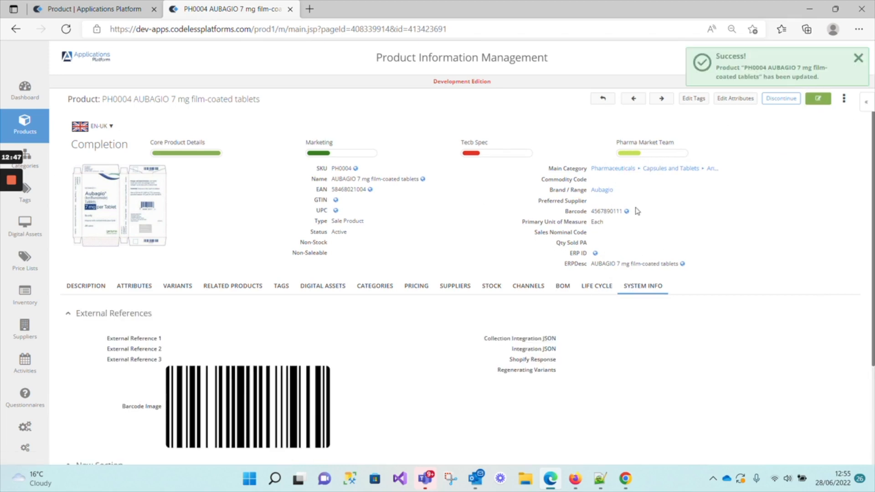
left_click(603, 98)
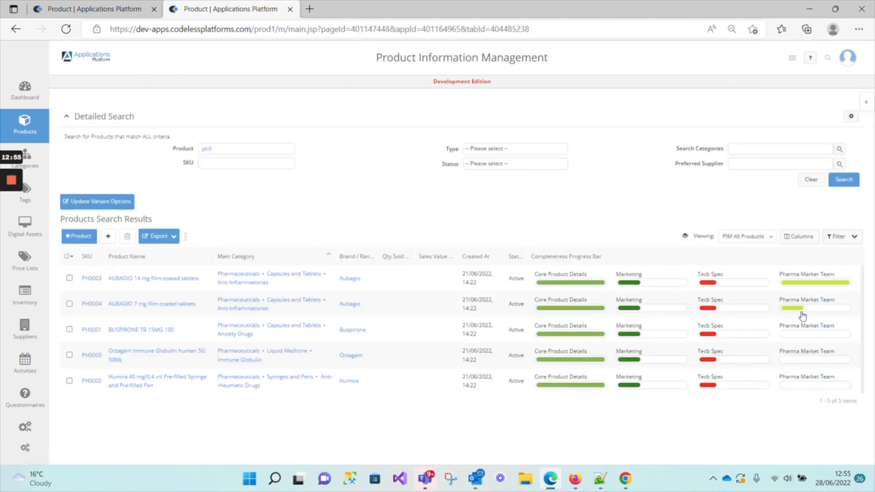
mouse_move(802, 315)
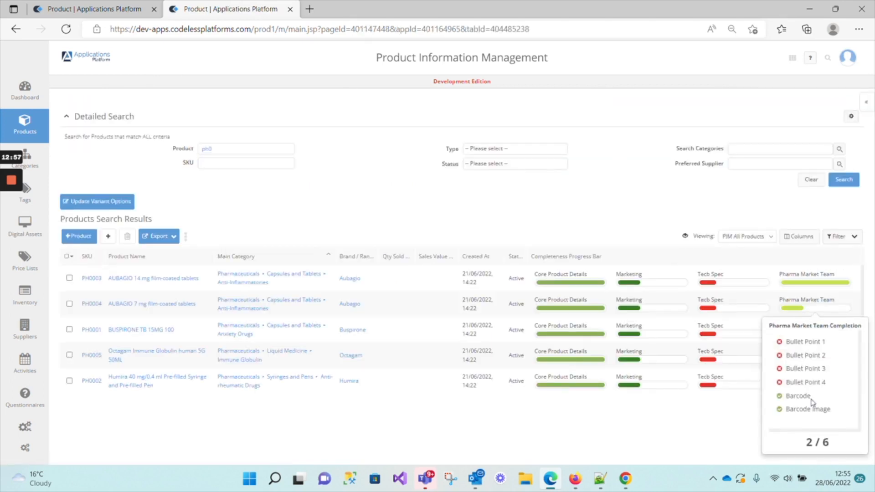